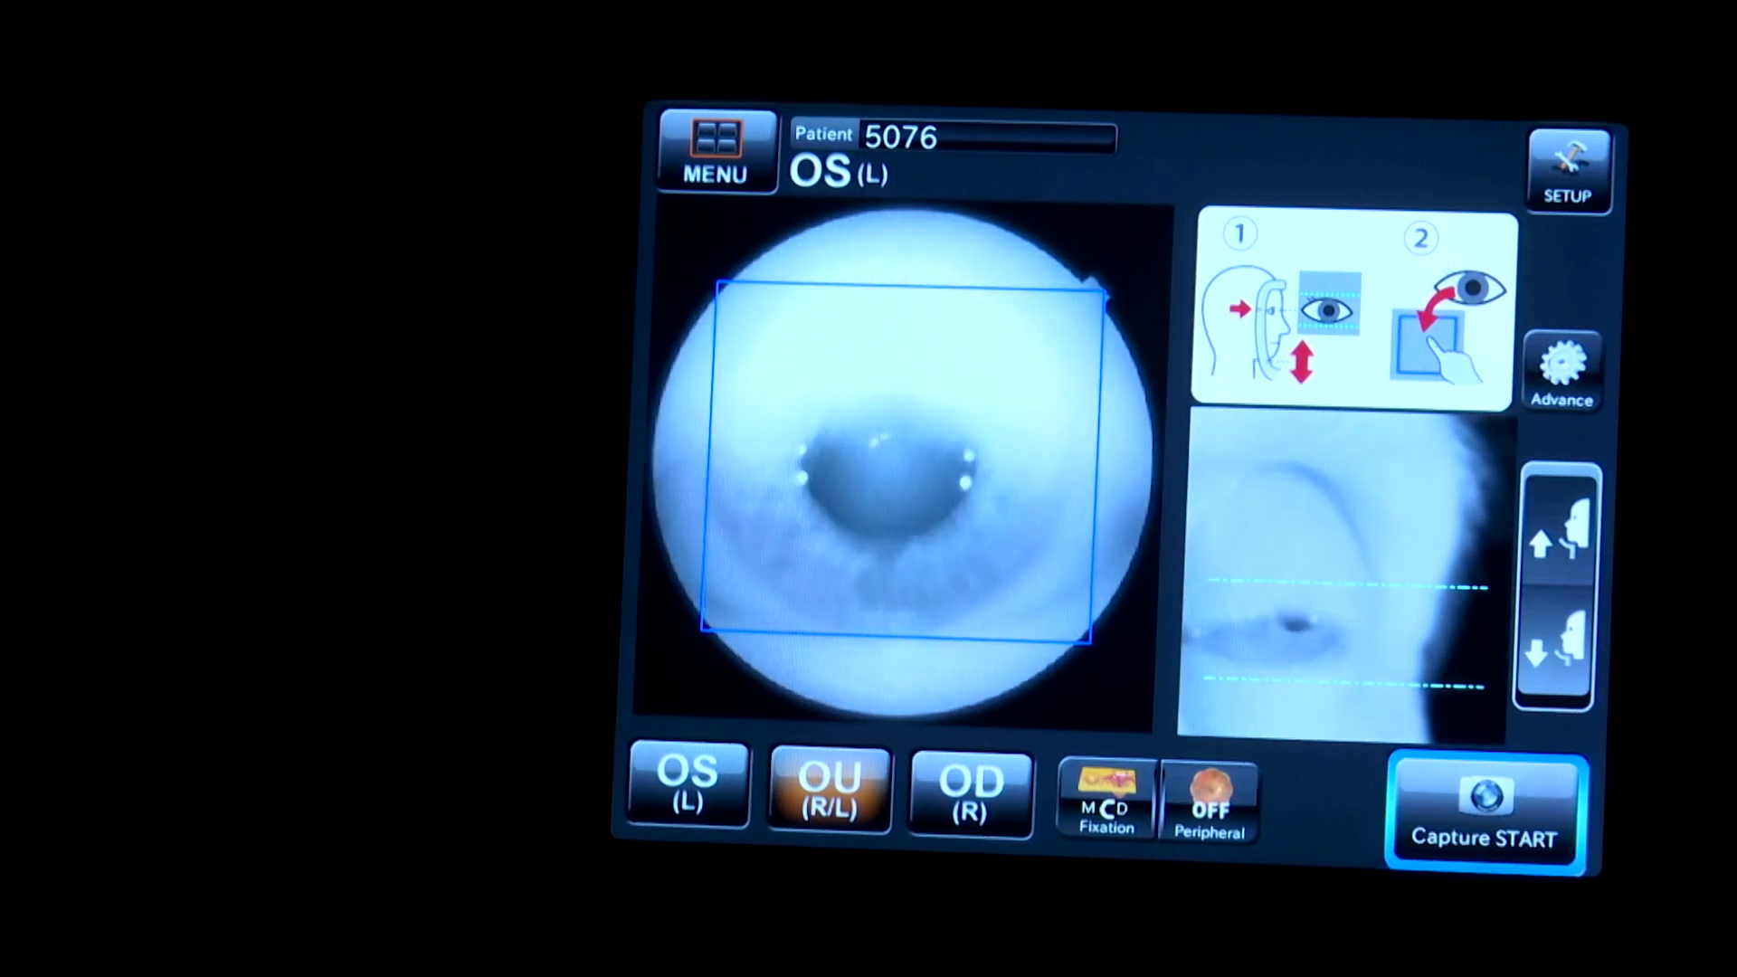
- Capture the colour fundus photograph of the left eye (OS)
click(1475, 810)
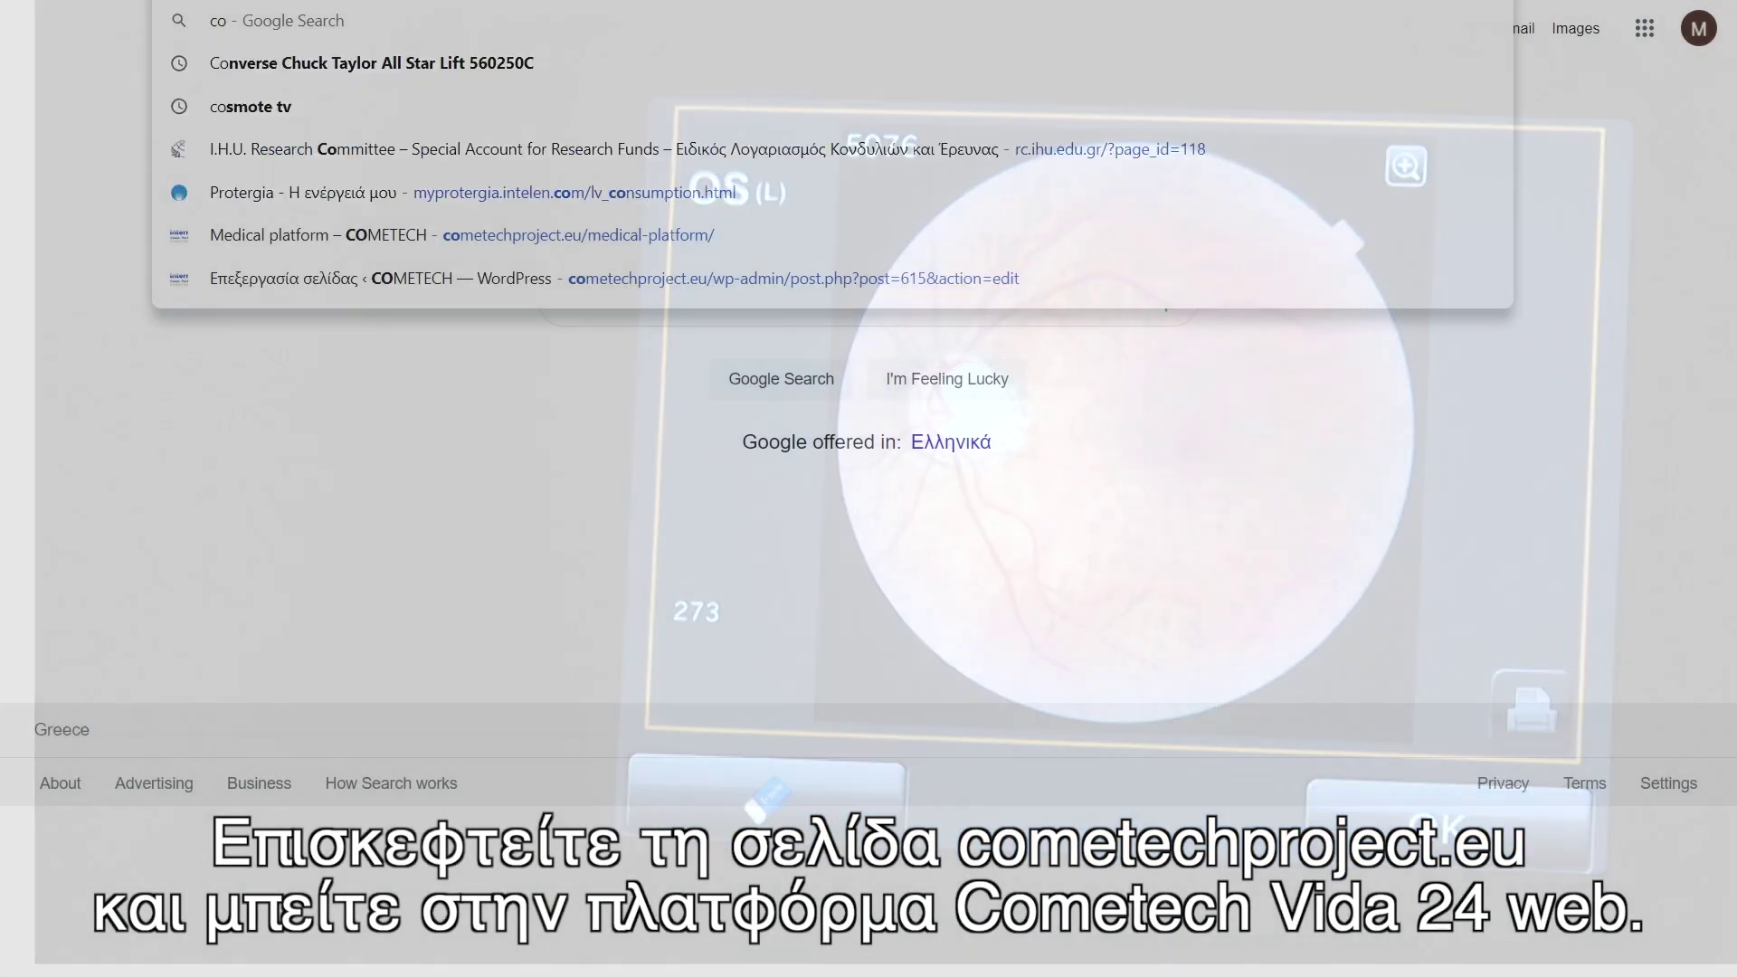
- Search for cometech and open the COMETECH project's Medical platform page
text(mete)
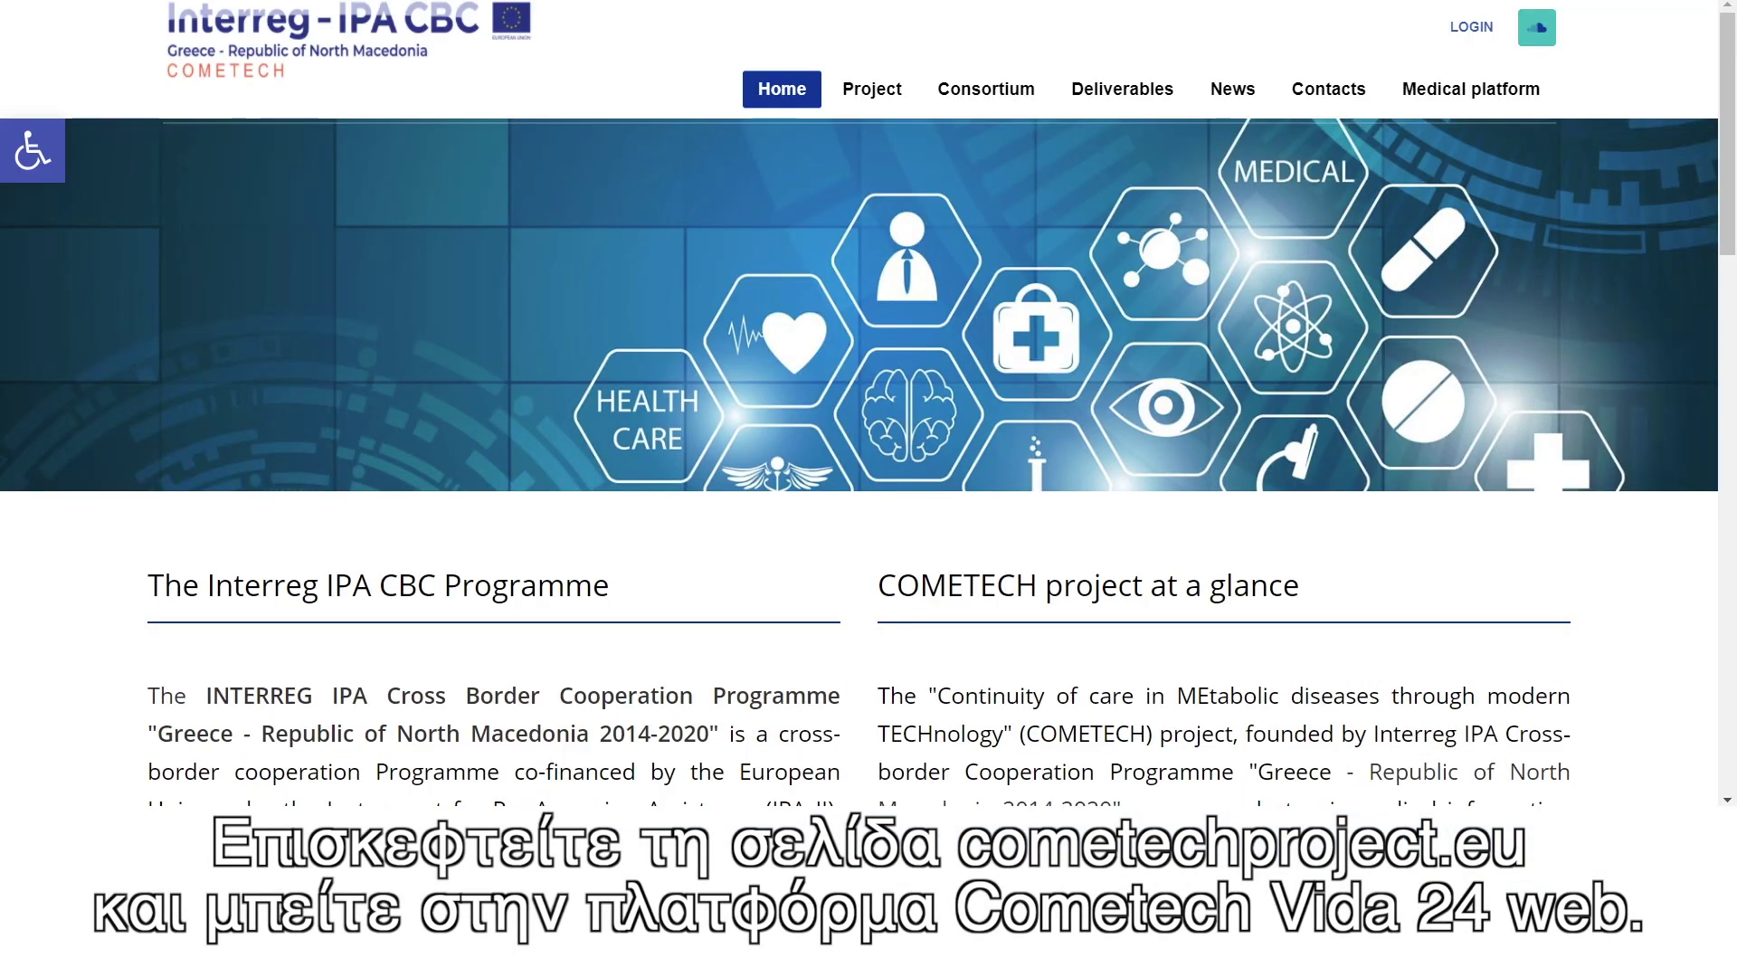
click(1473, 94)
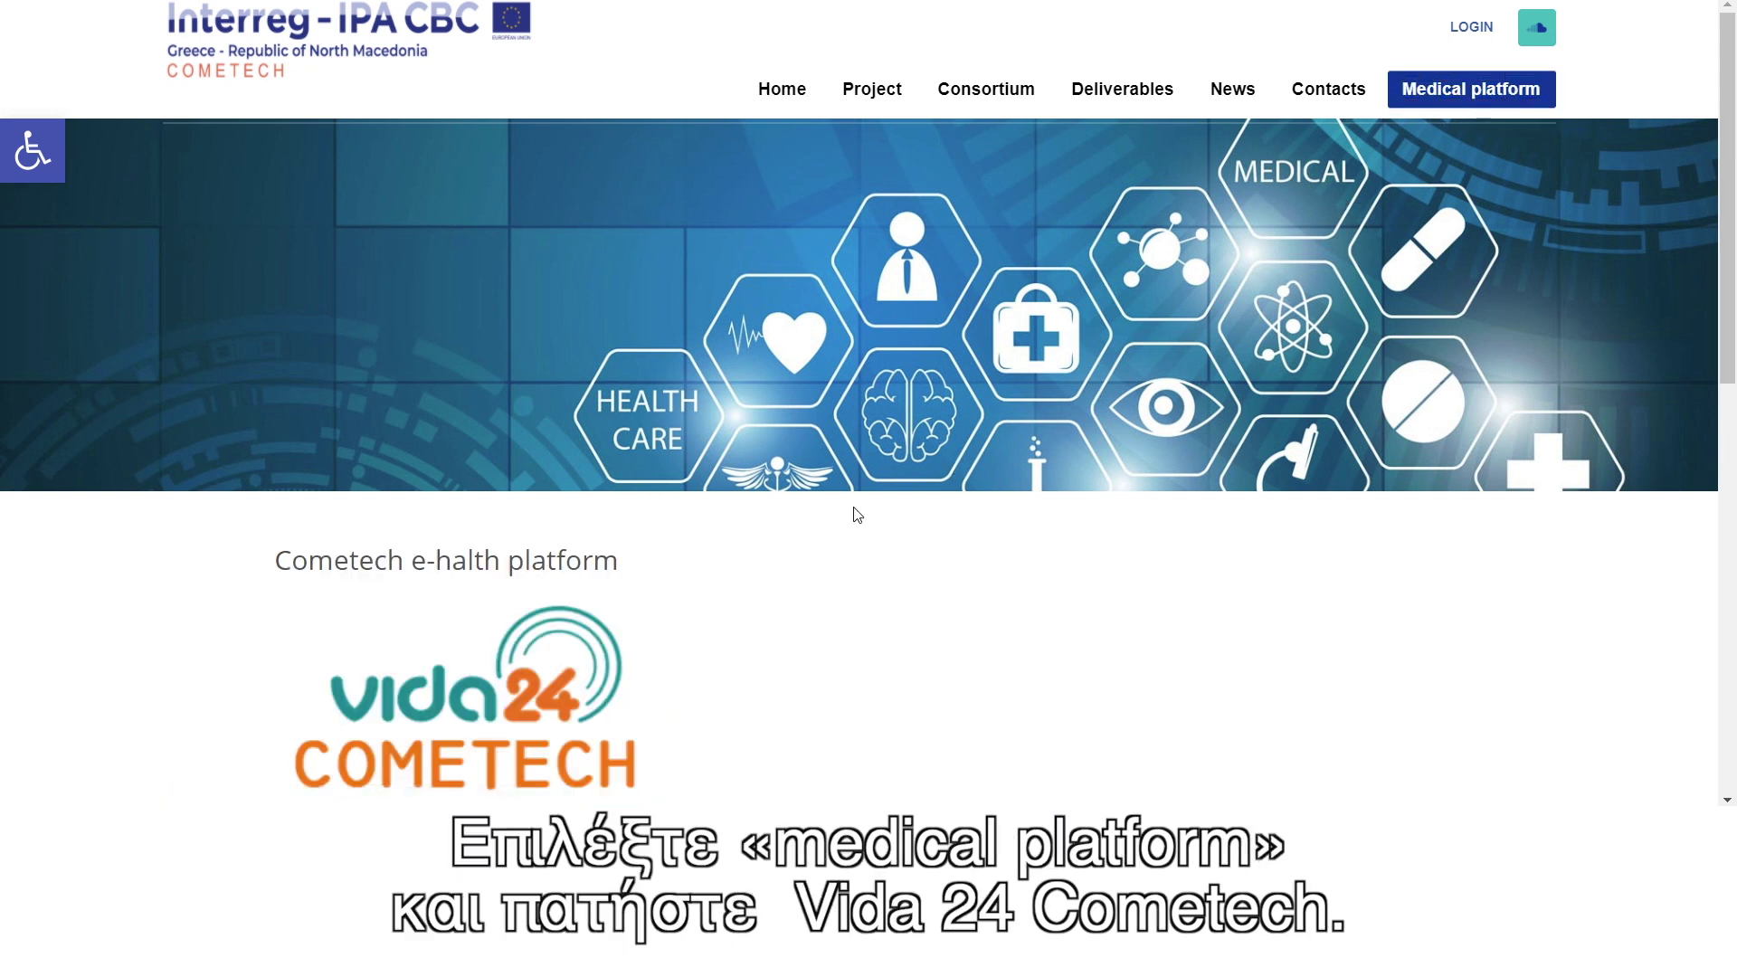
- Log in to Vida24 in English with the saved account and open the Demo Patient's Add exams form
click(495, 695)
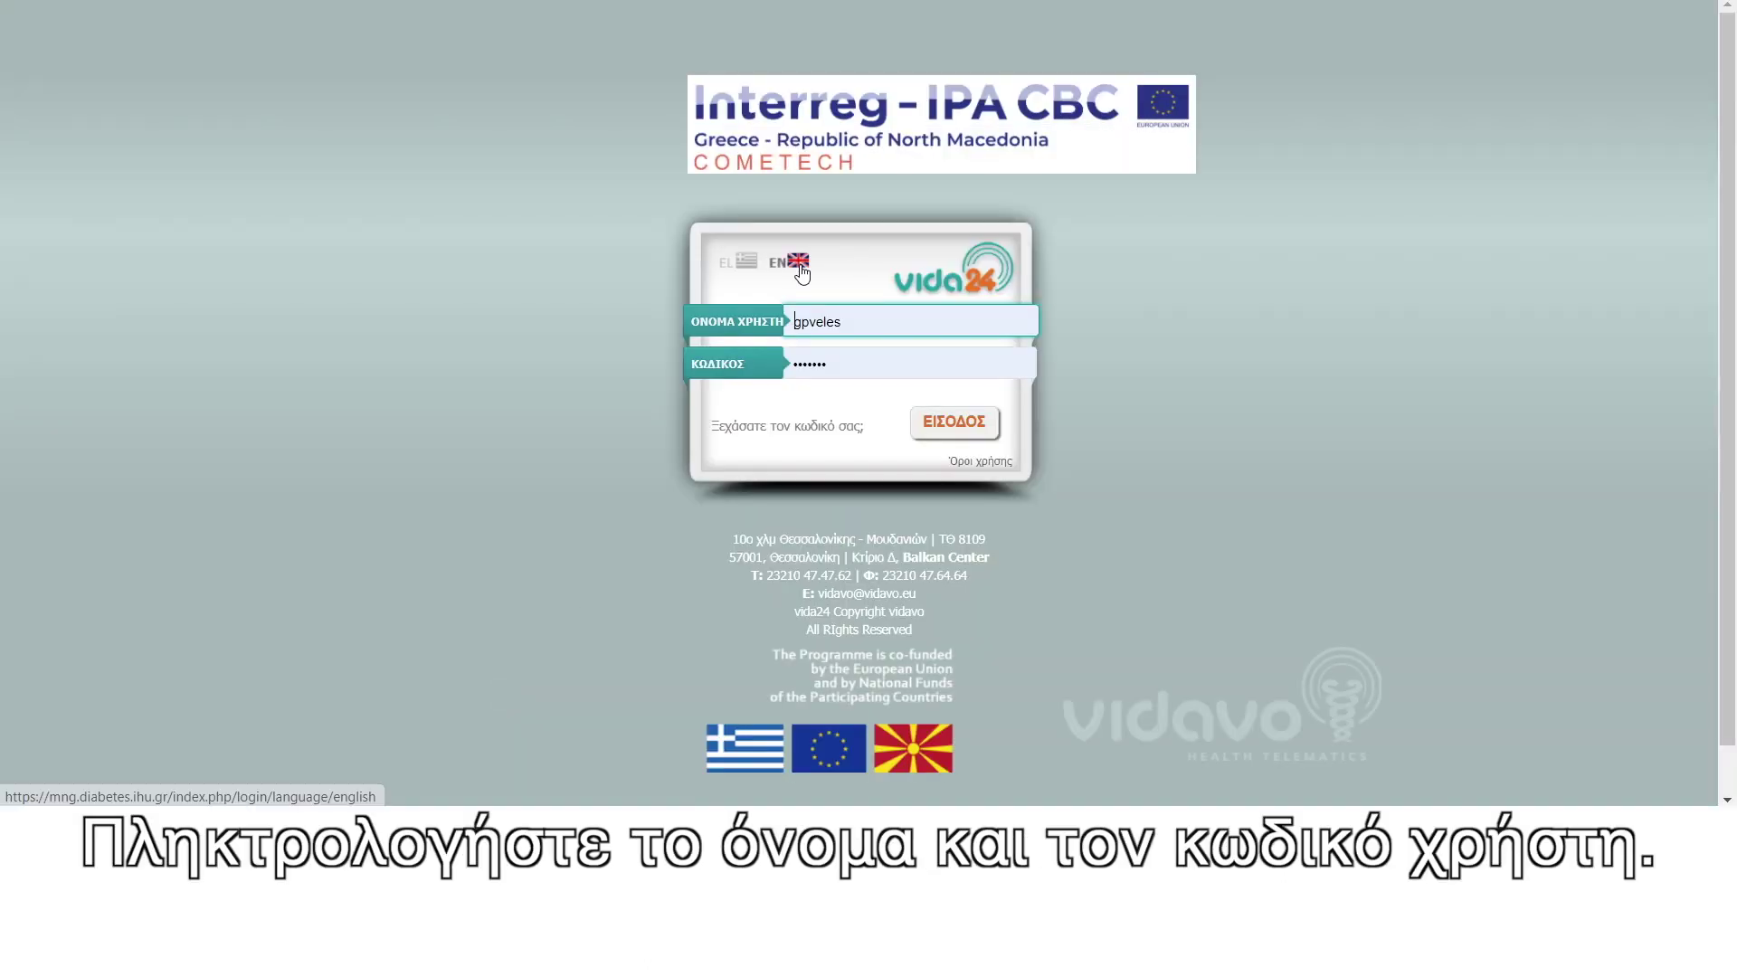
click(799, 263)
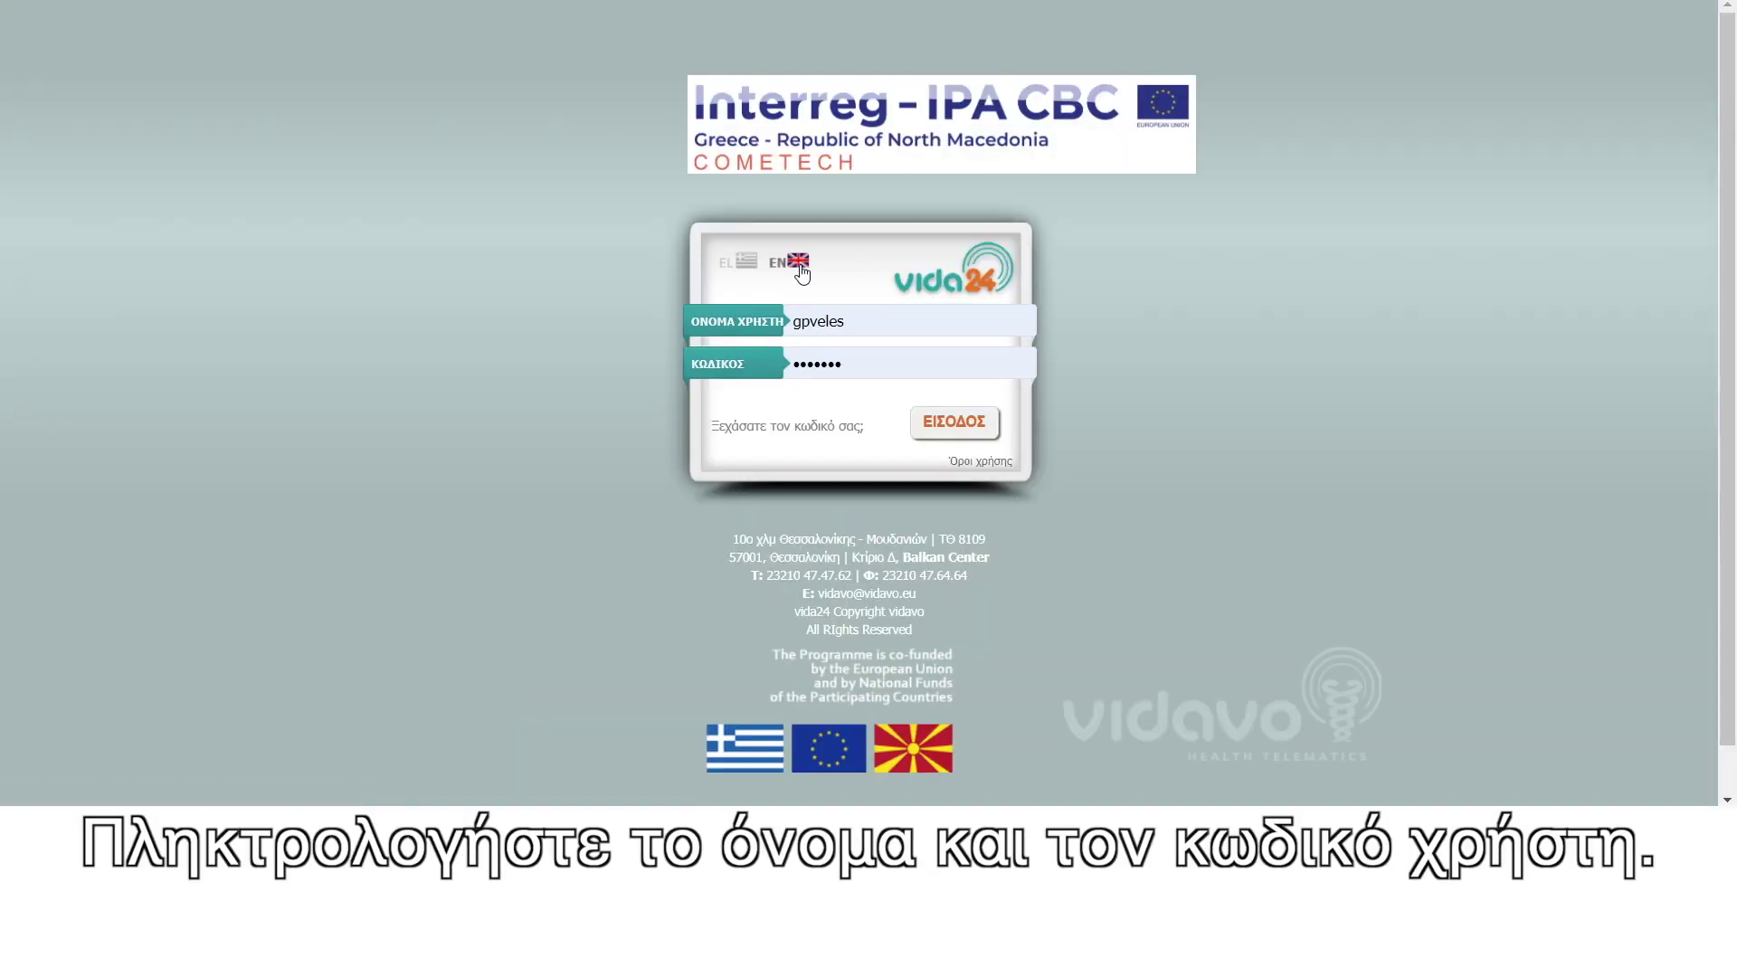
click(770, 320)
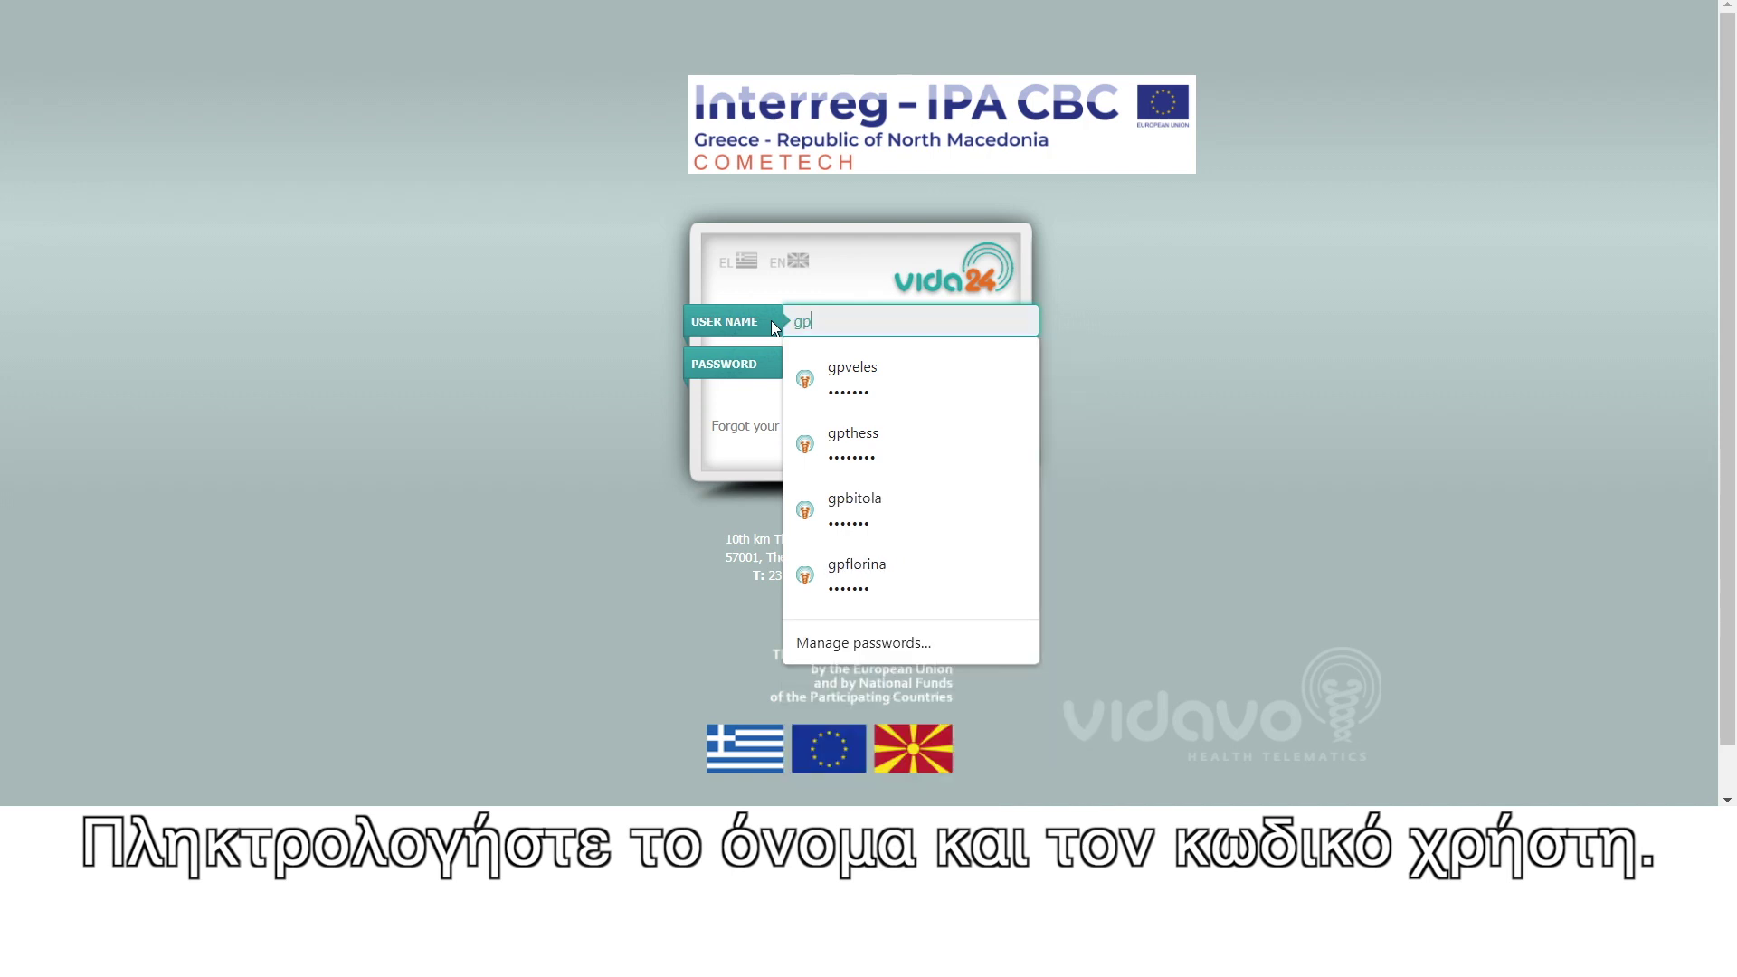
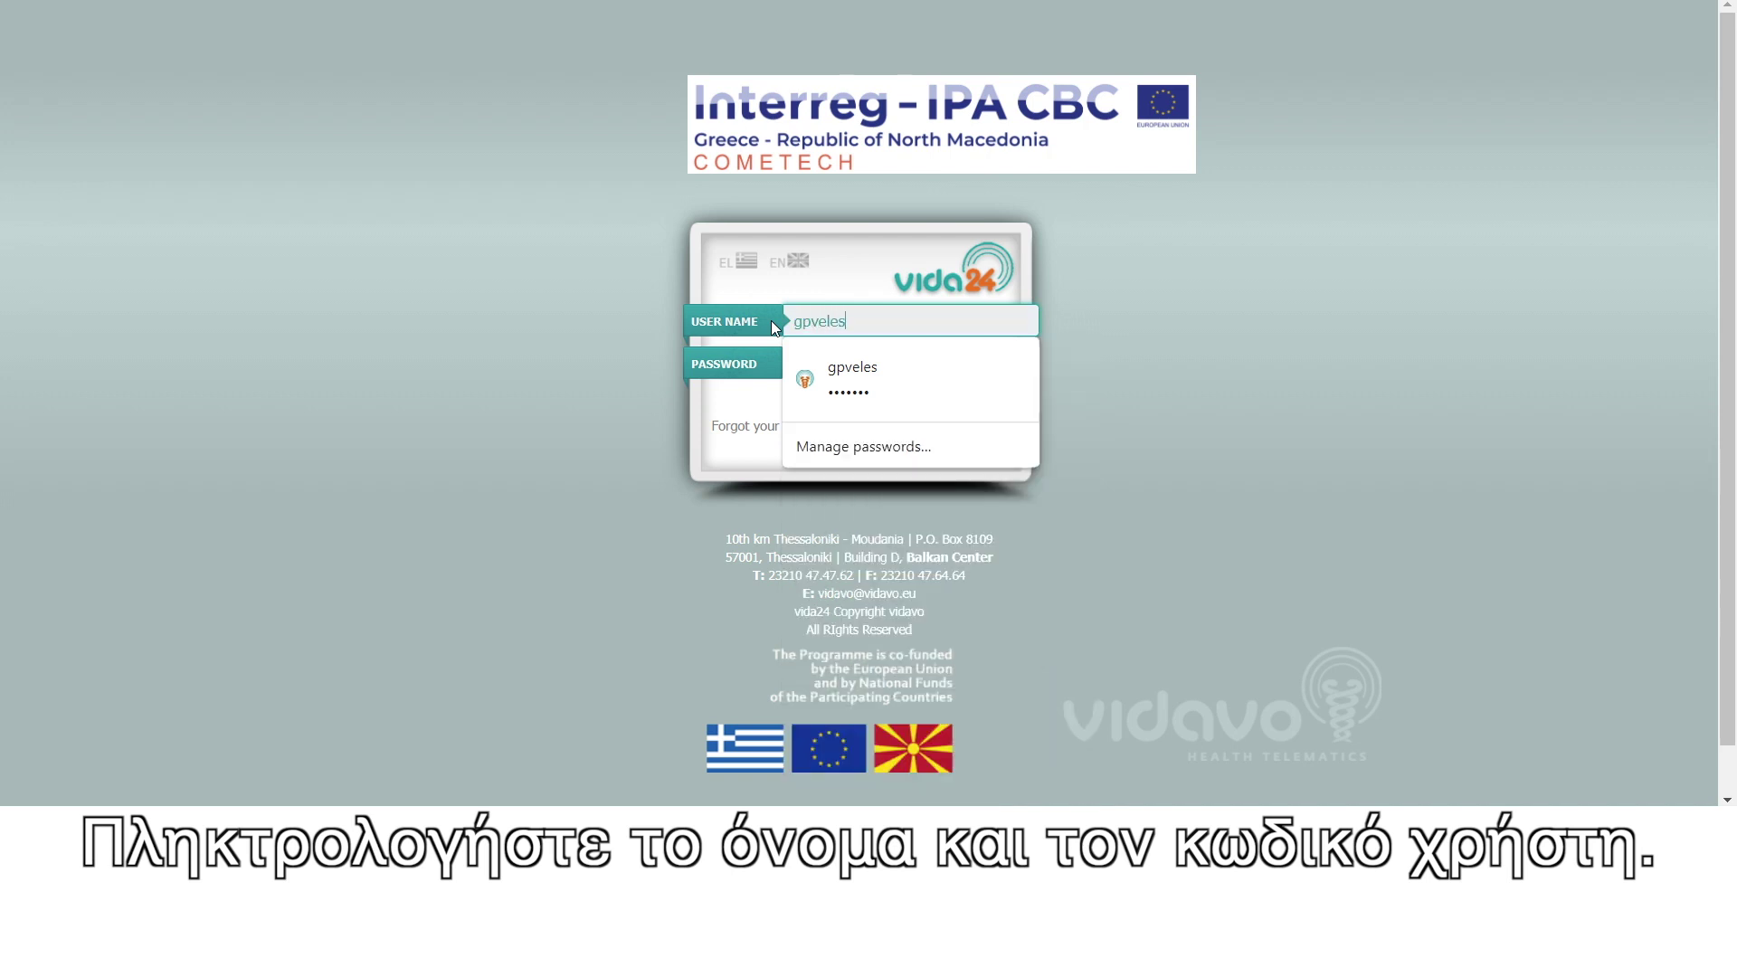
click(782, 374)
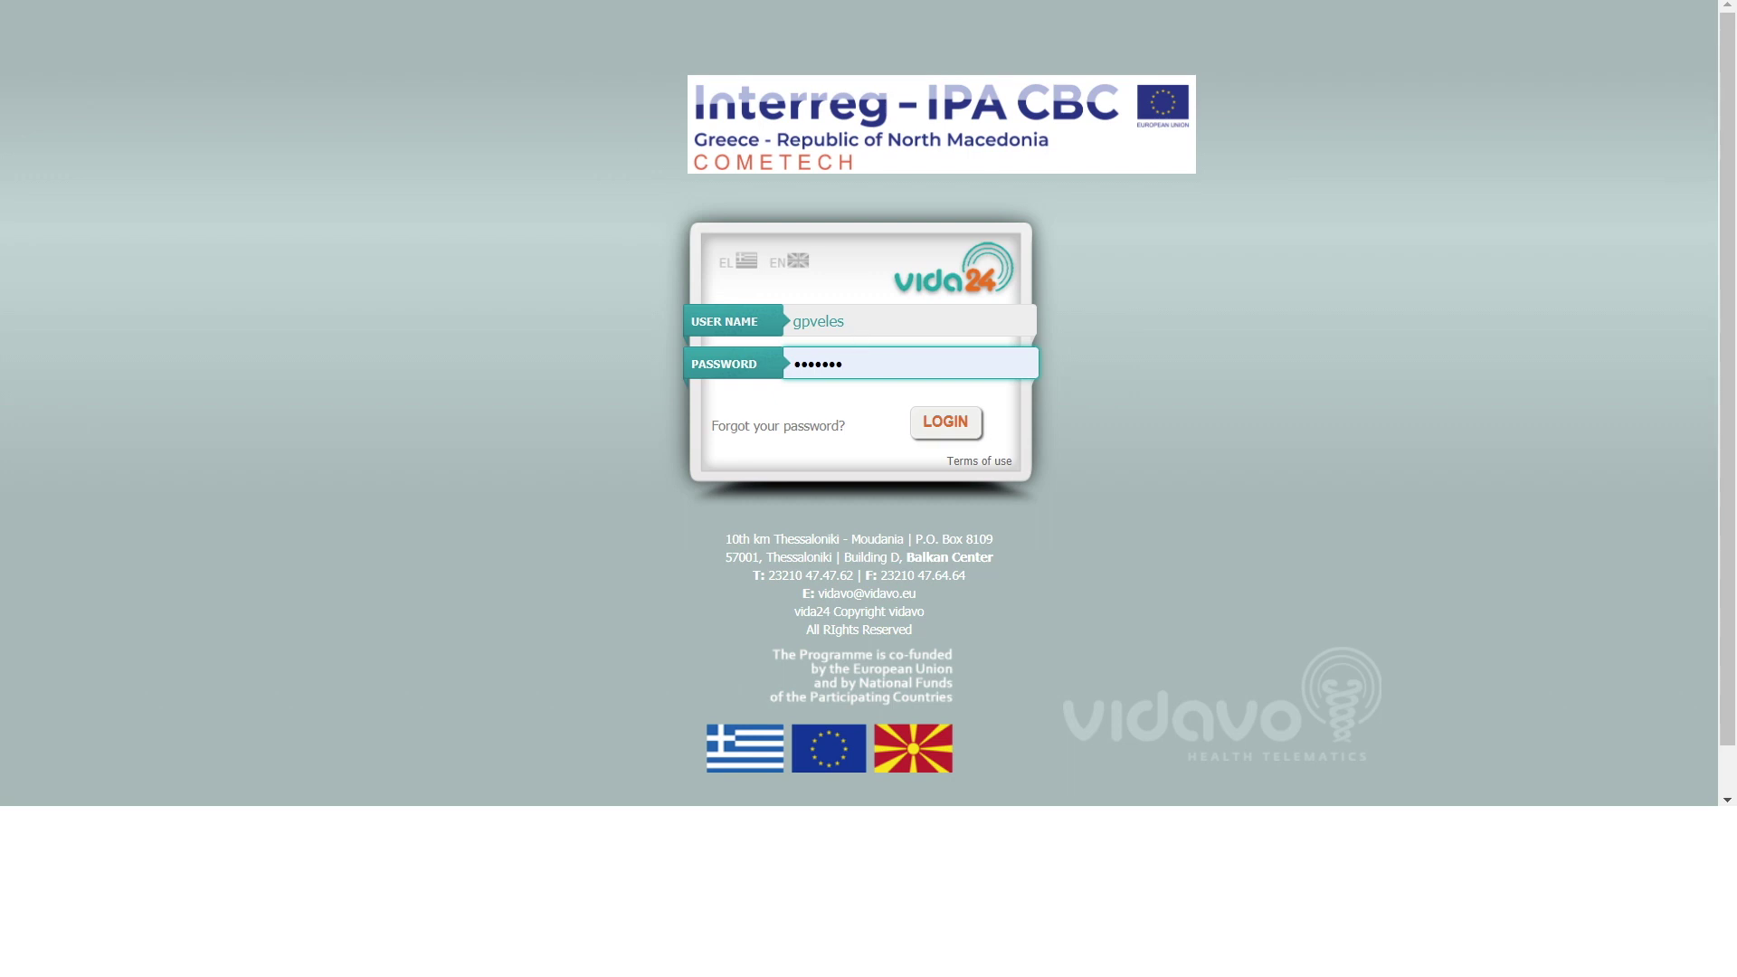
click(941, 421)
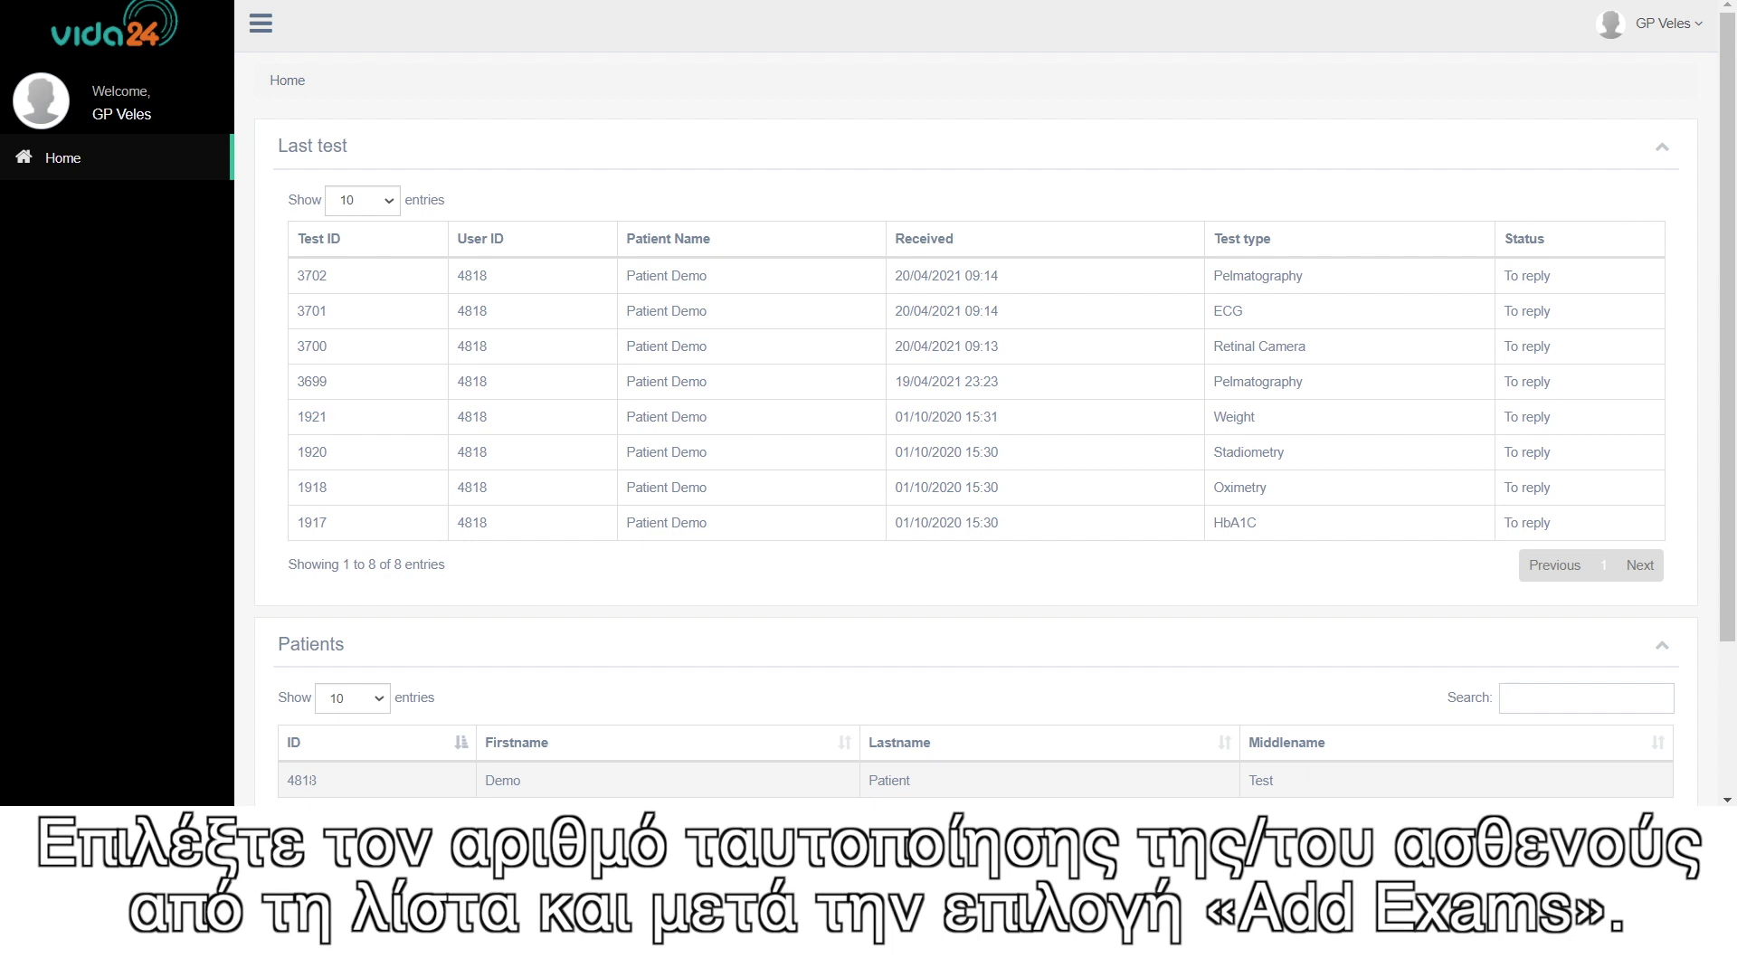
click(312, 780)
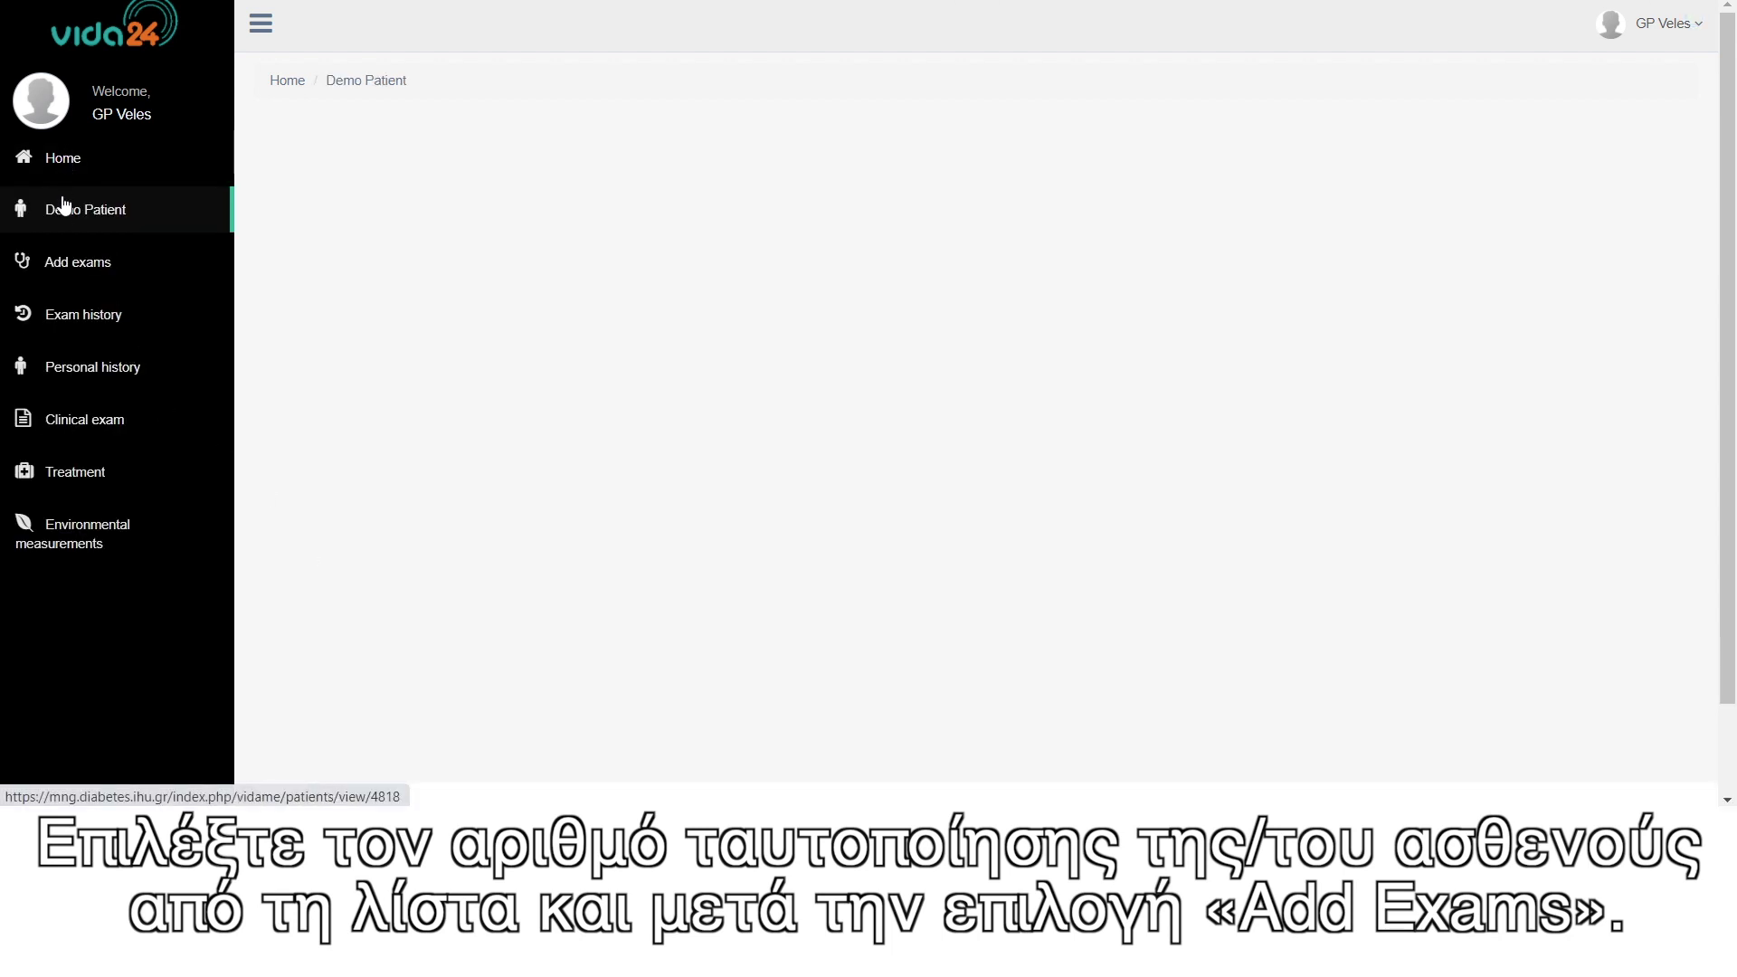
click(81, 262)
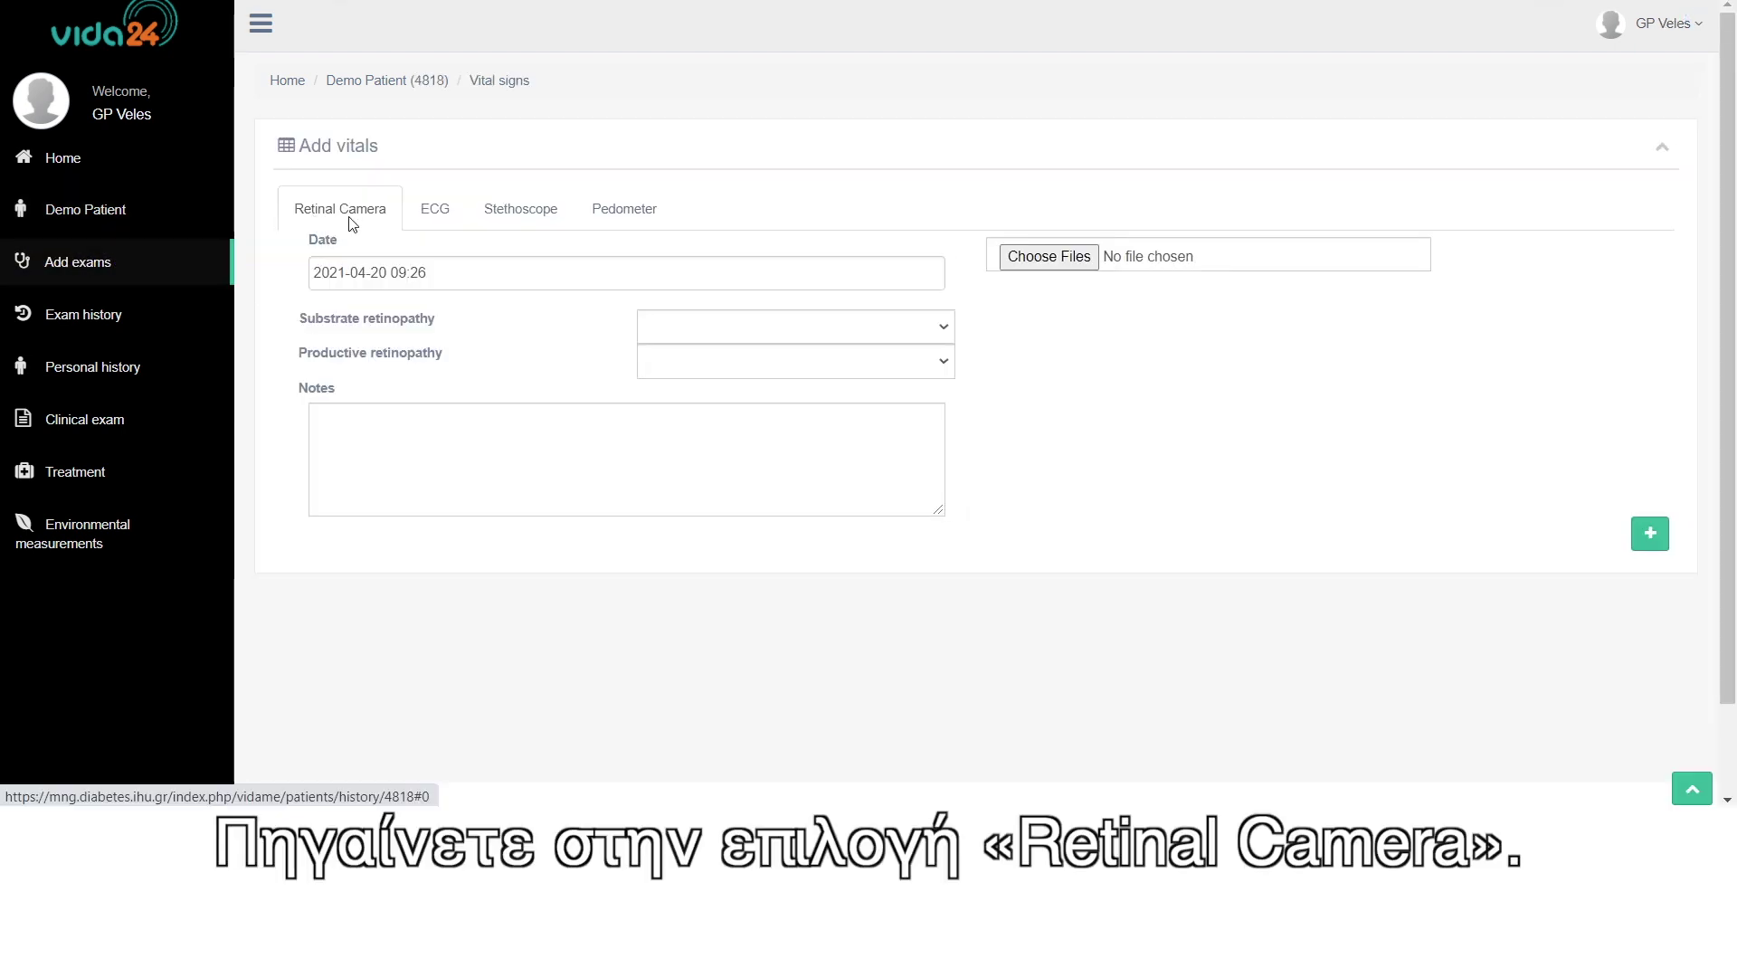
- Set both Substrate retinopathy and Productive retinopathy to No
click(696, 325)
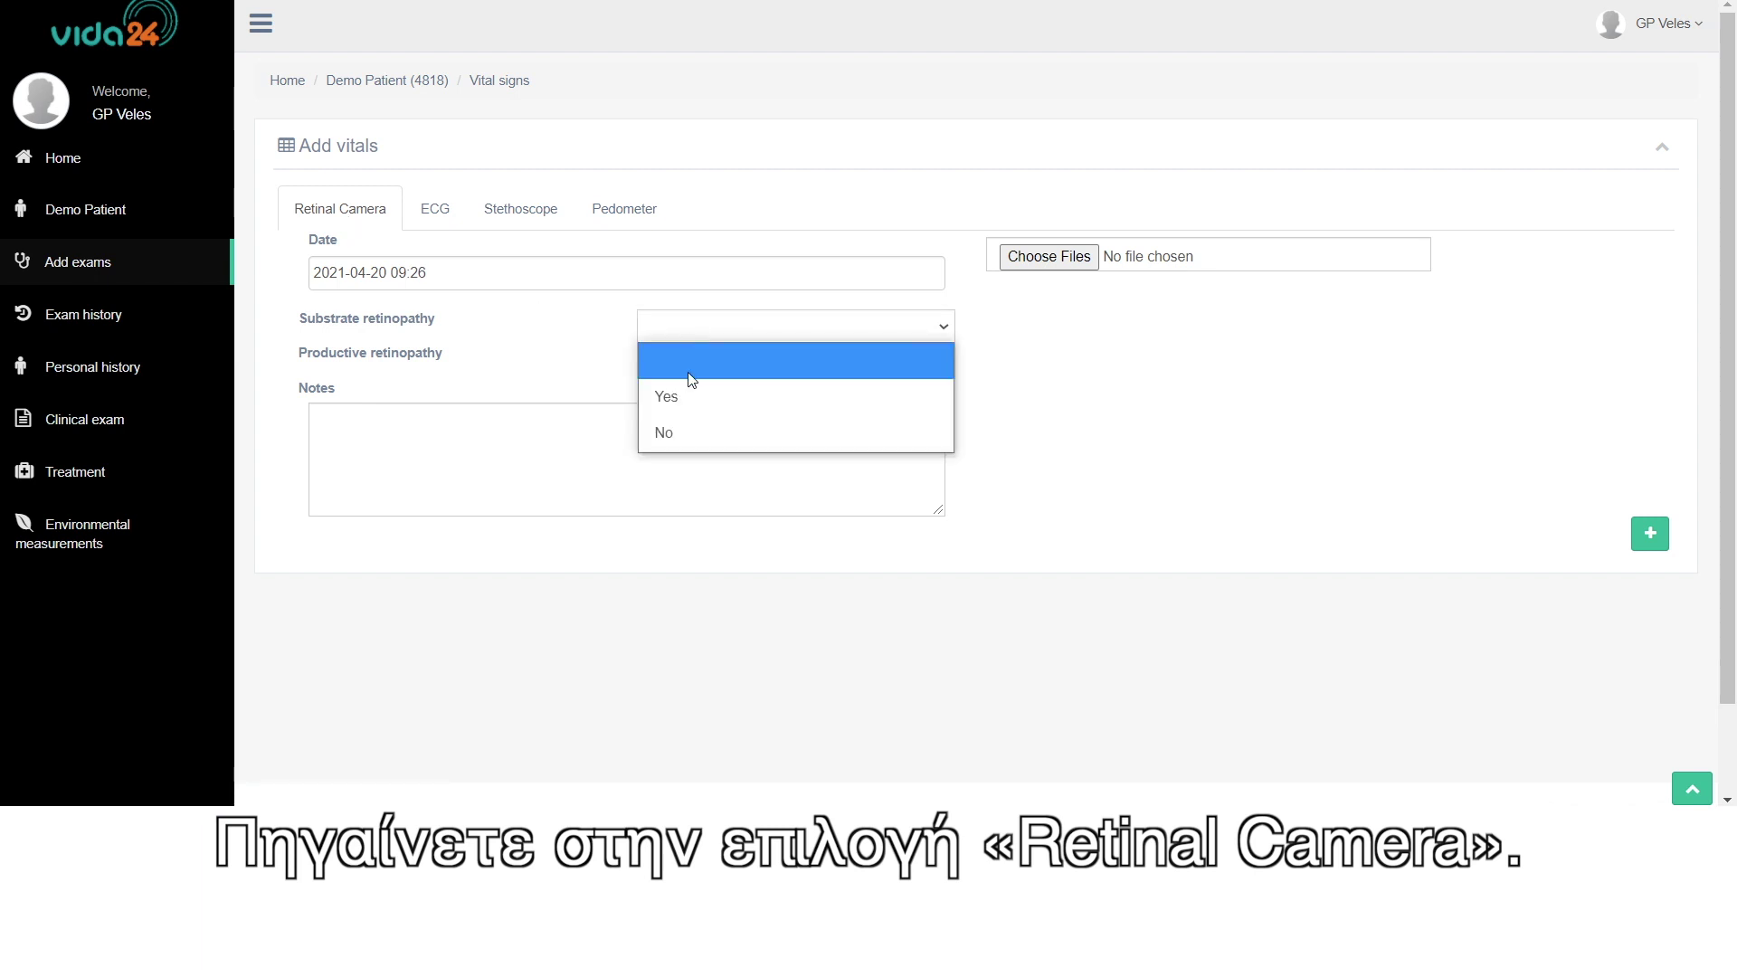
click(675, 434)
click(684, 362)
click(677, 468)
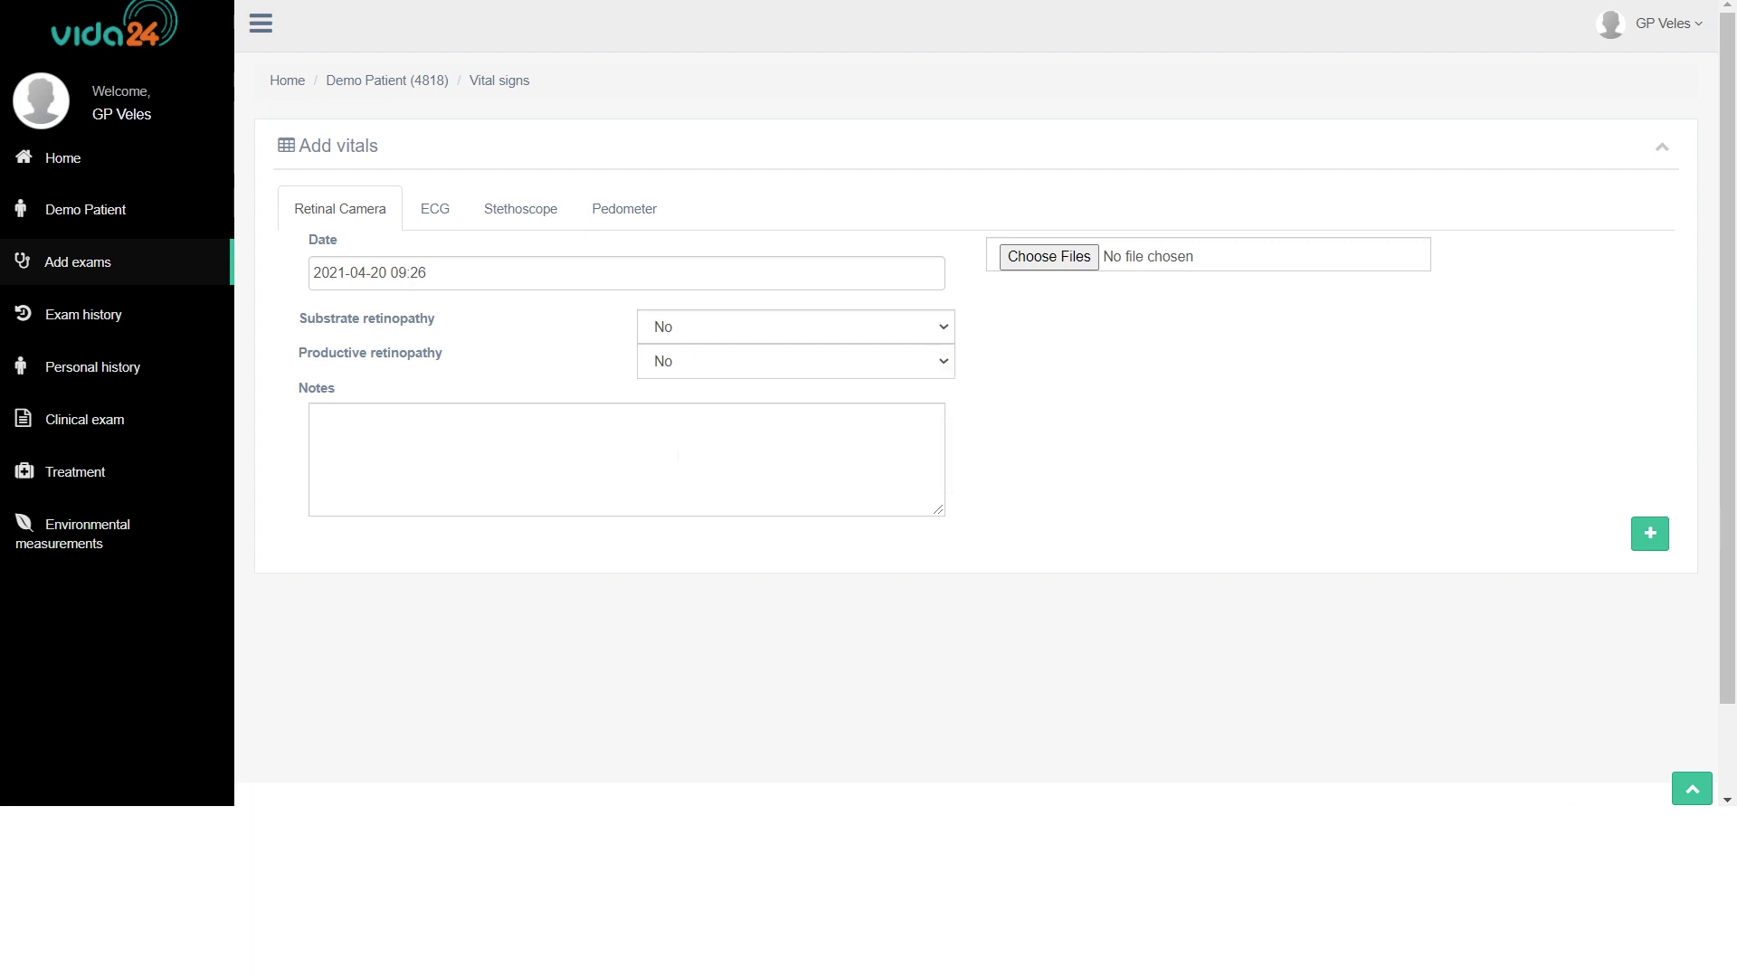
- Attach 4818_L.JPG and 4818_R.JPG and upload the Retinal Camera exam
click(1047, 262)
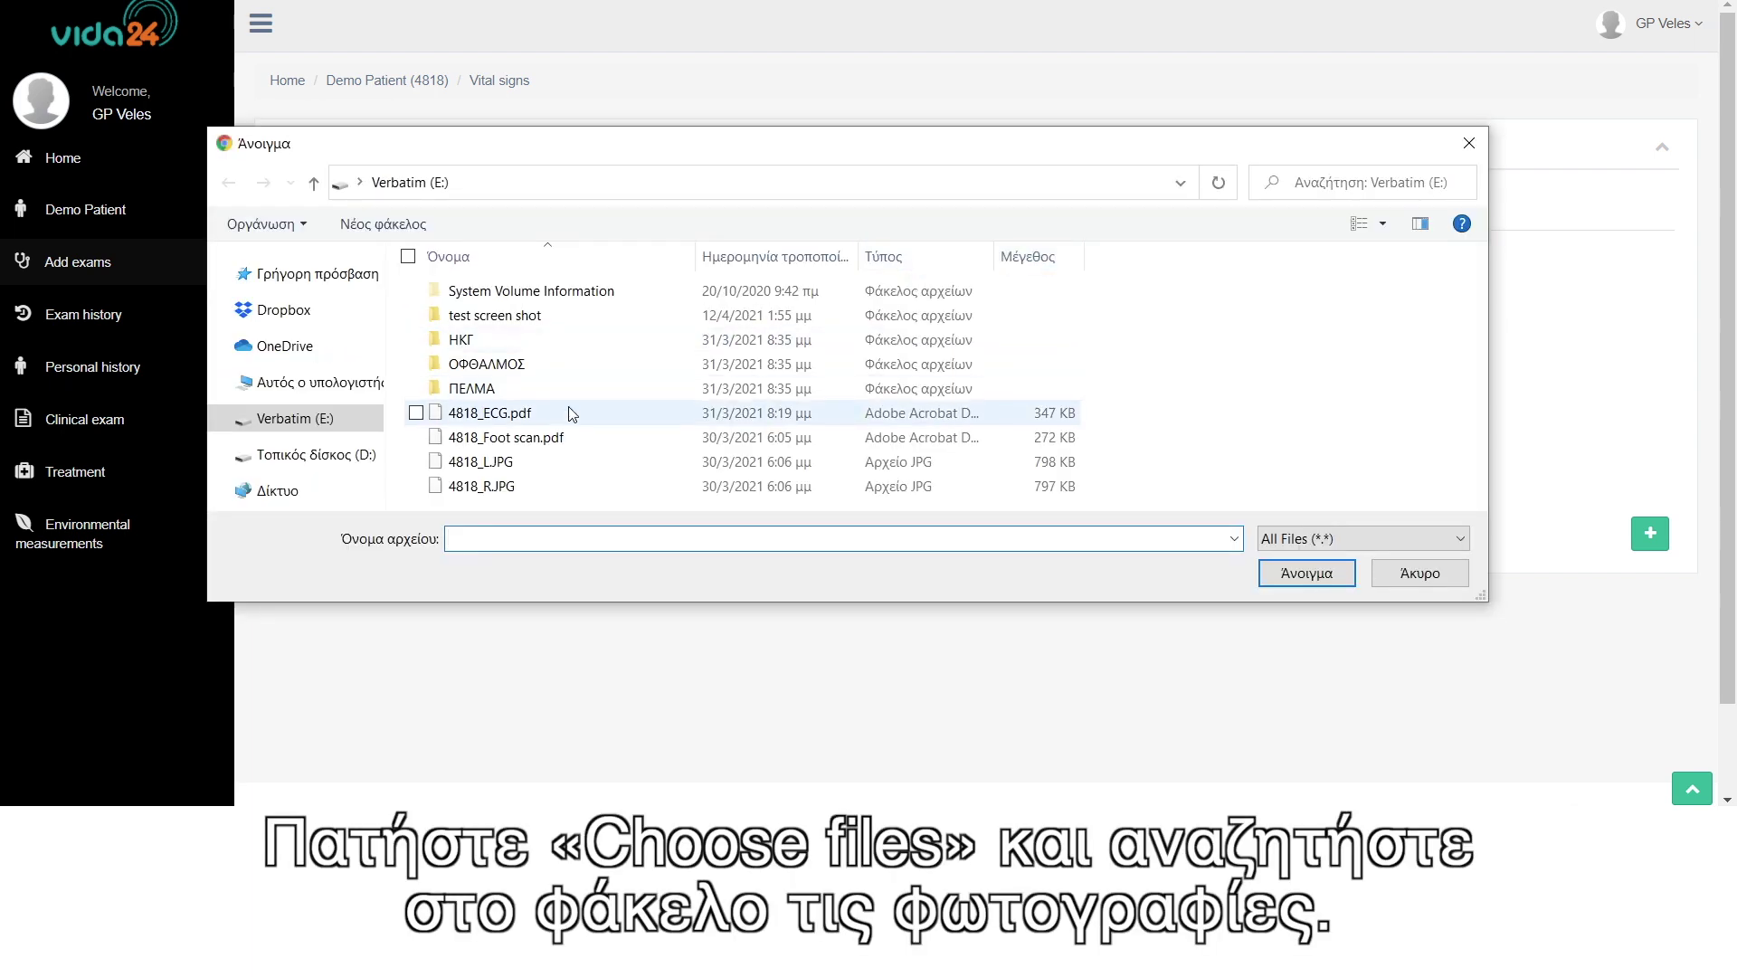
click(481, 462)
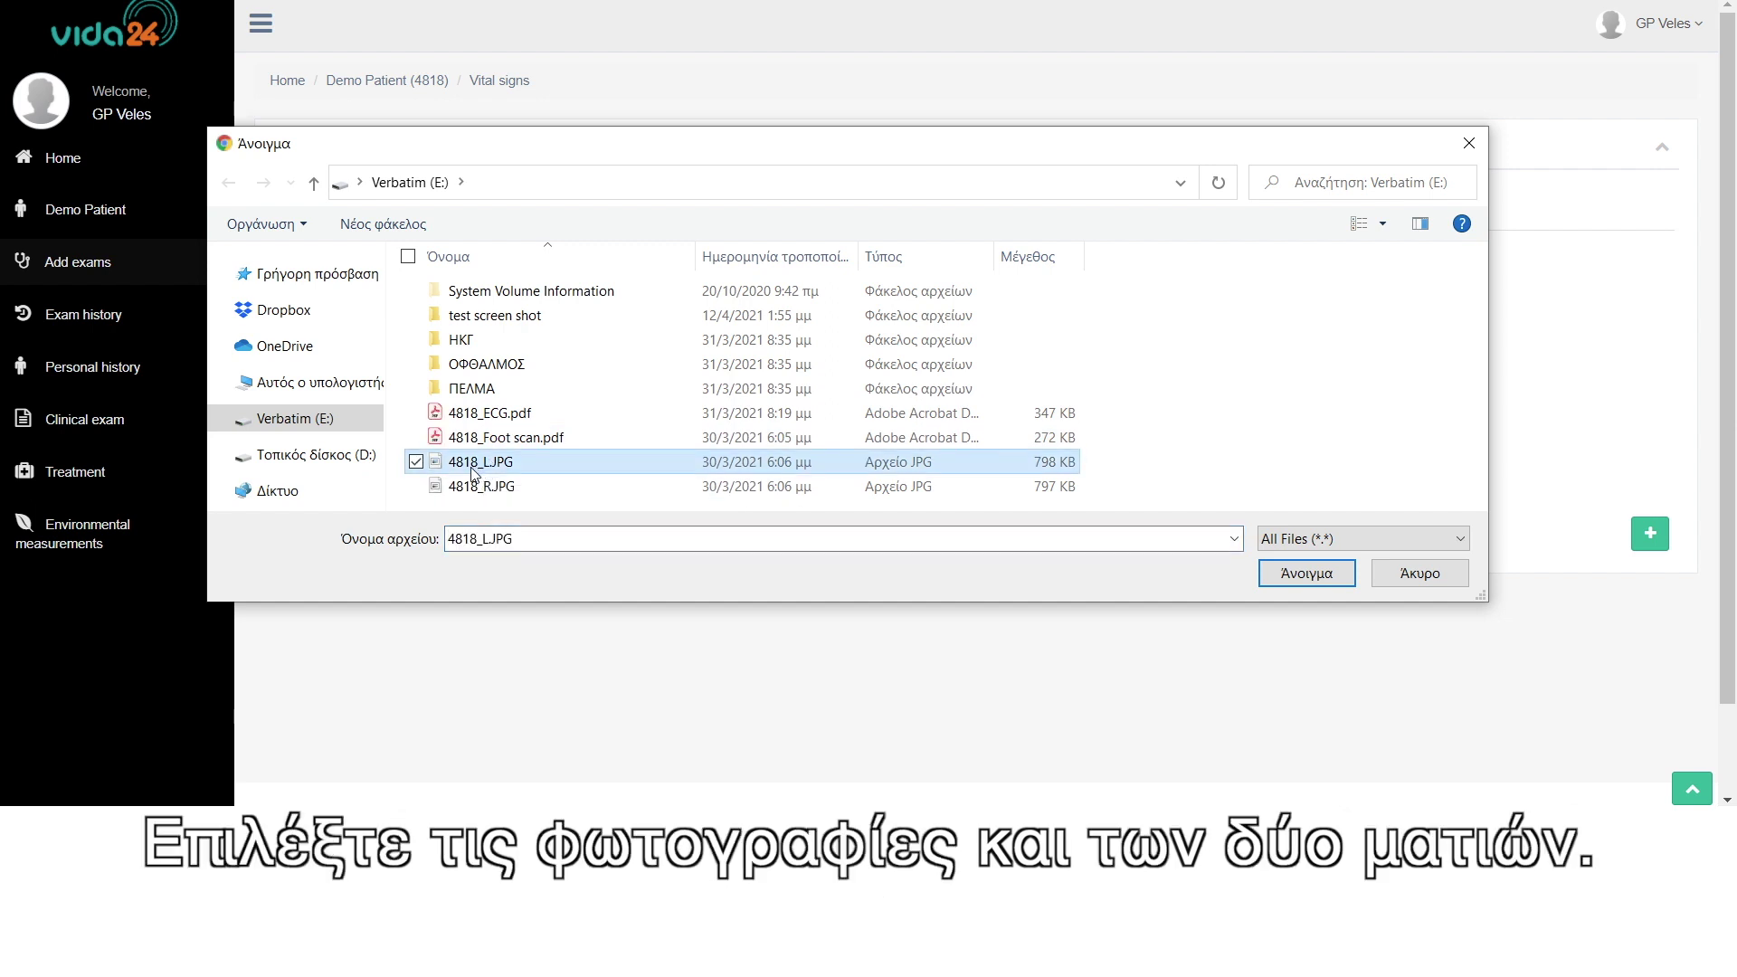
ctrl+click(467, 488)
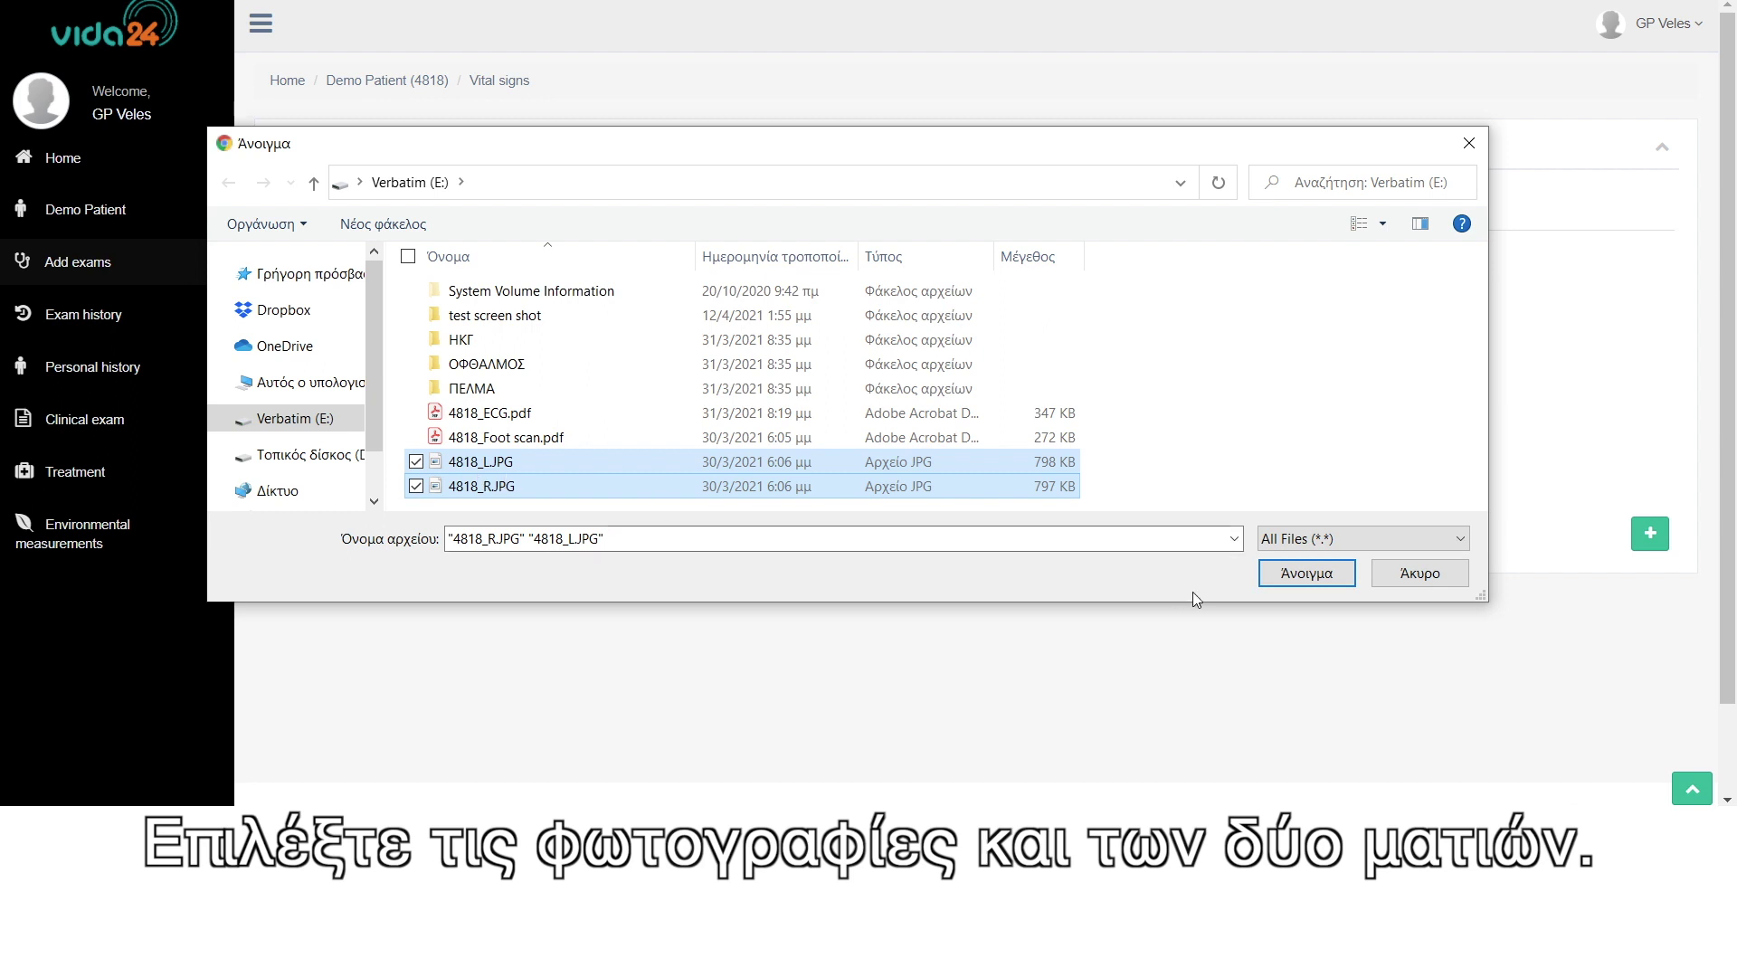
click(1294, 576)
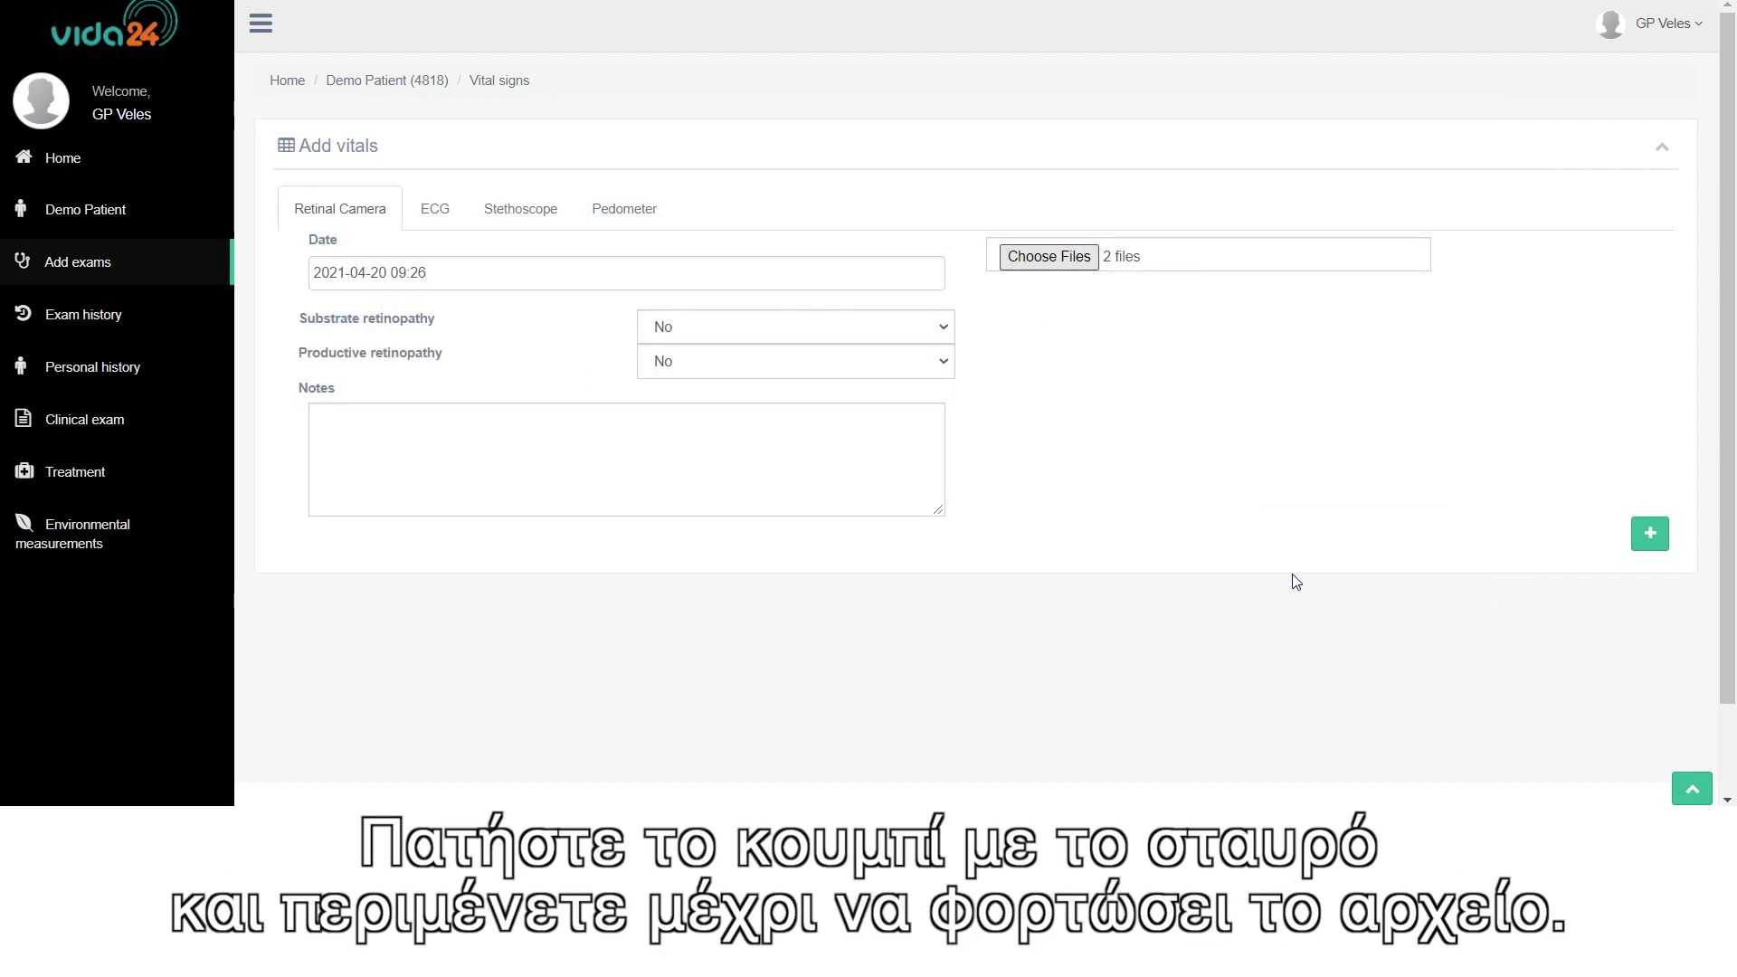
click(1650, 537)
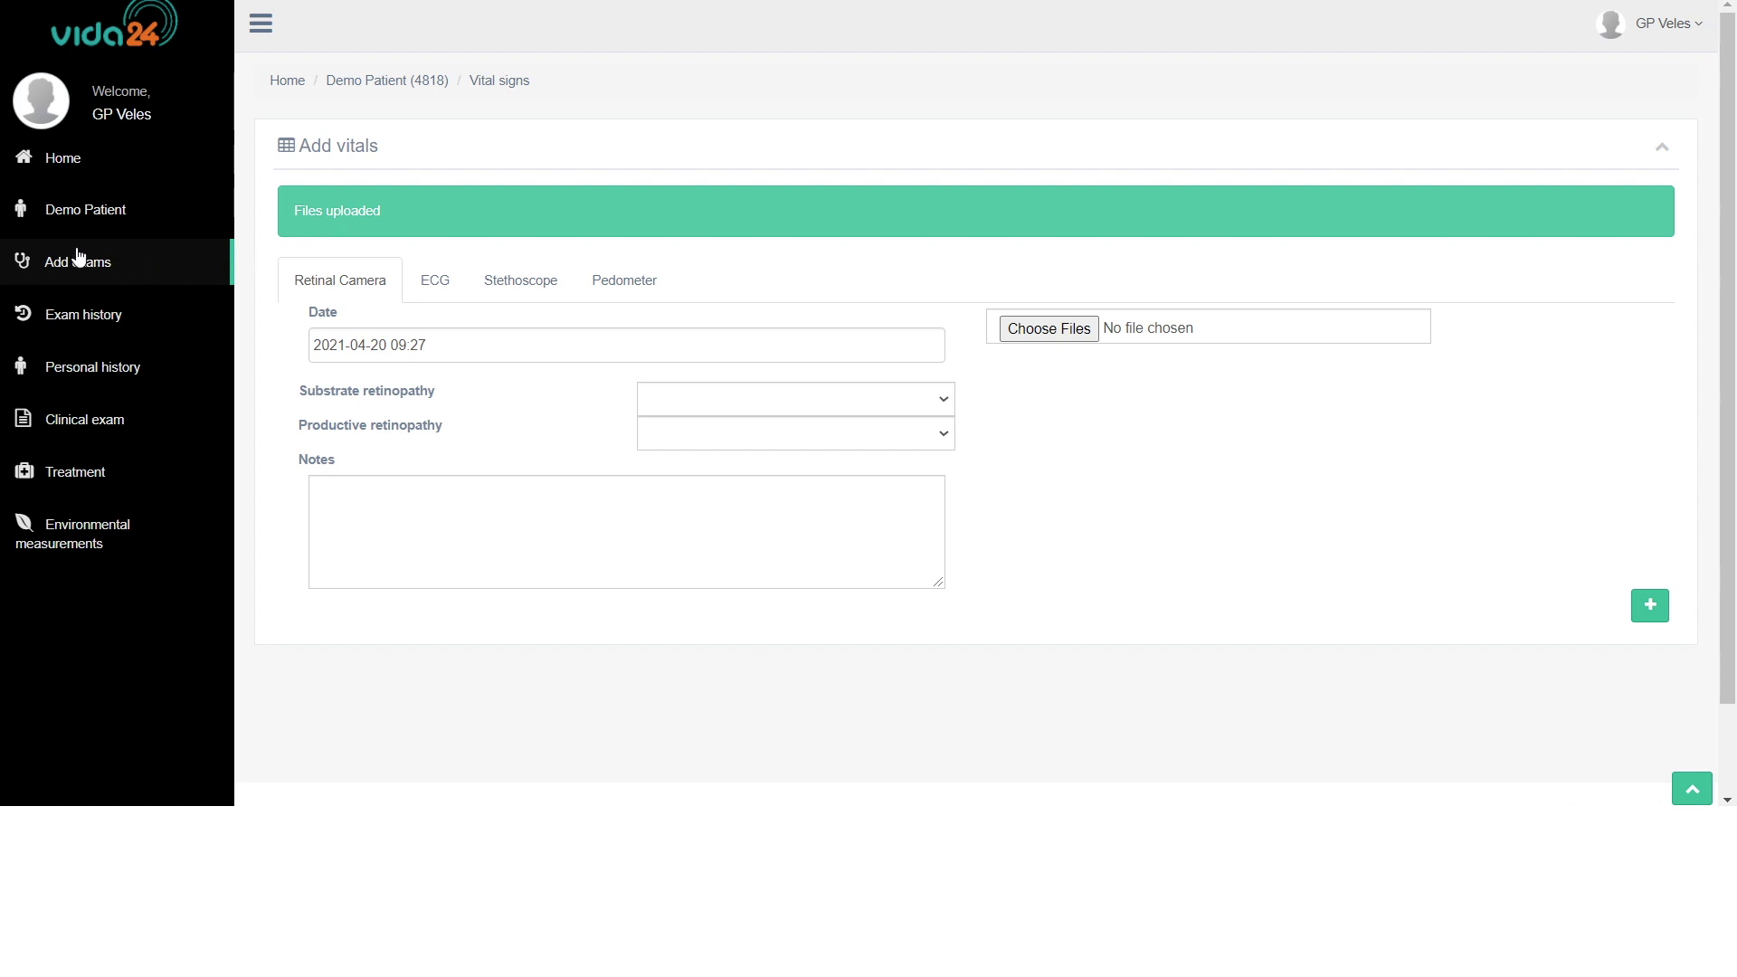
click(76, 317)
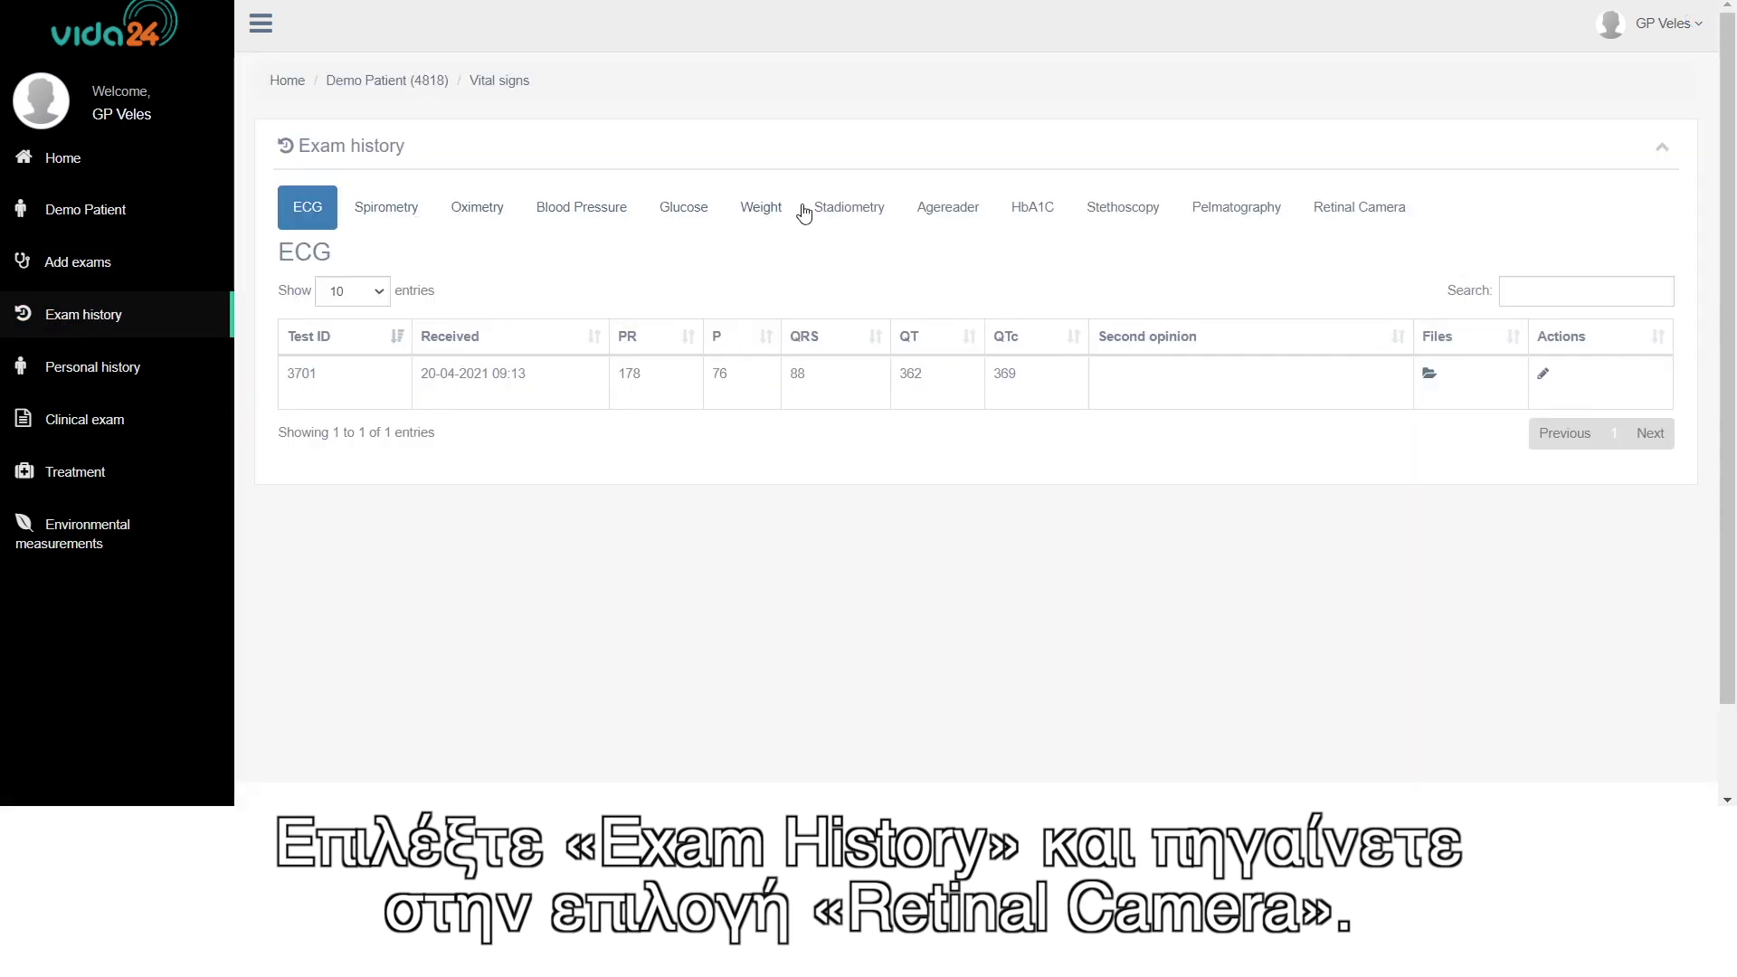
- View the retinal photos from Retinal Camera exams 3703 and 3700 in the exam history
click(1335, 217)
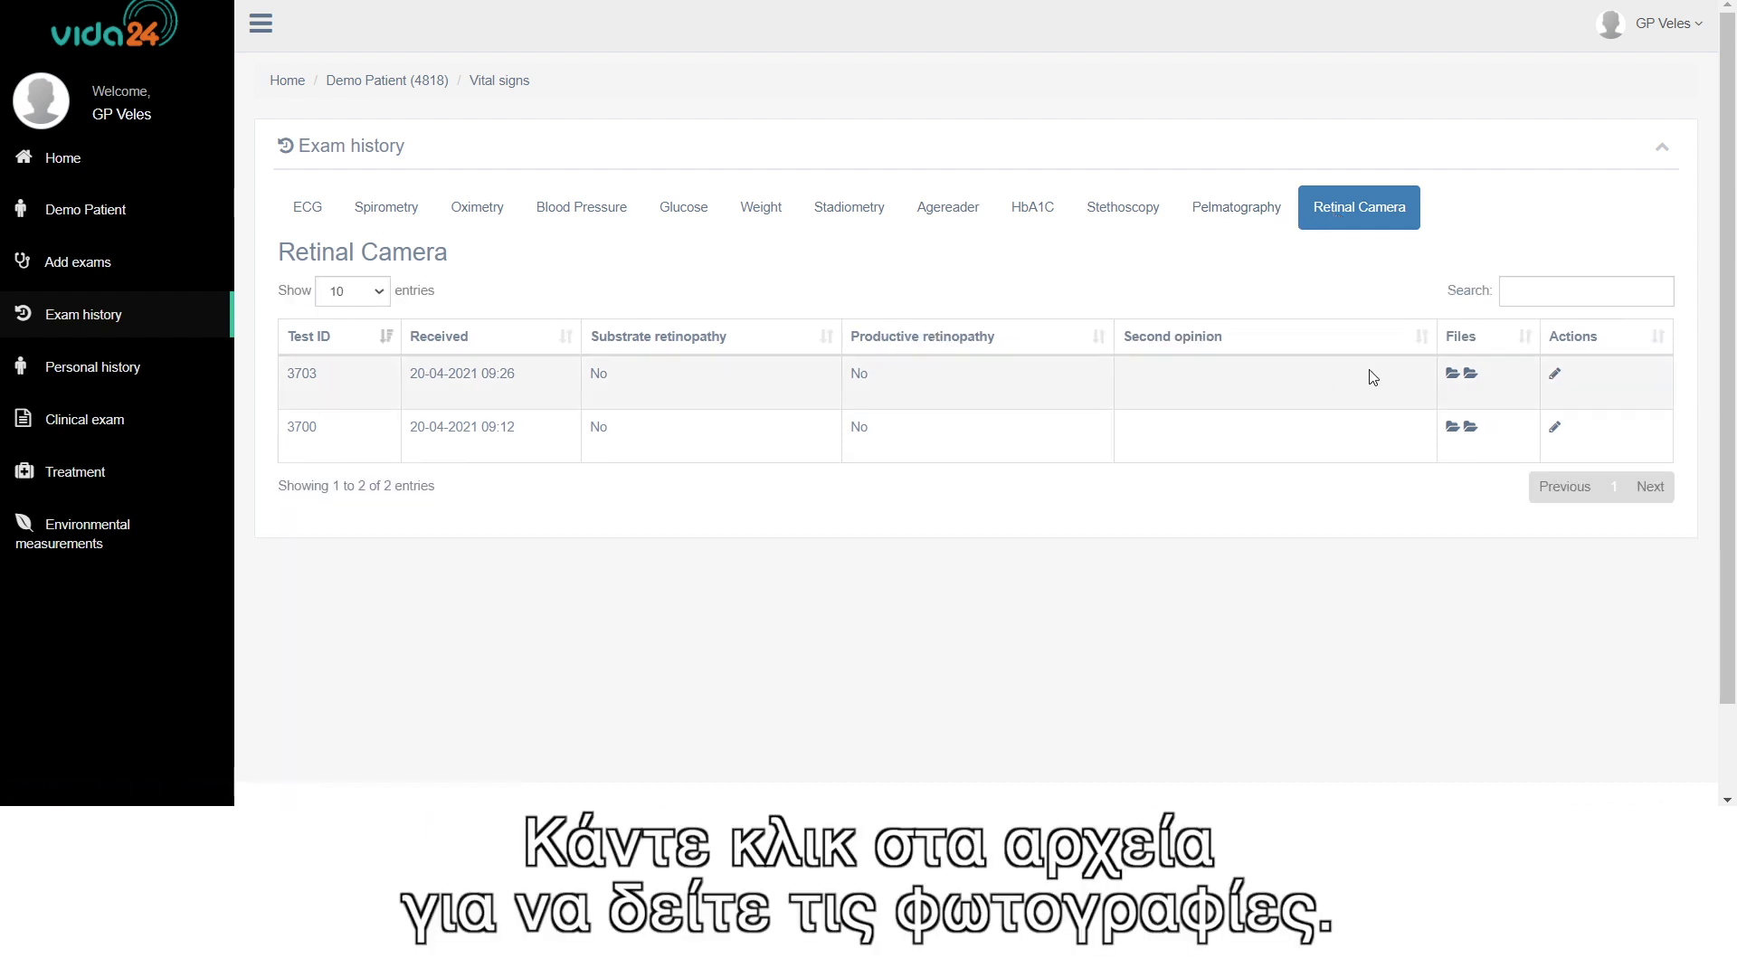
click(1472, 375)
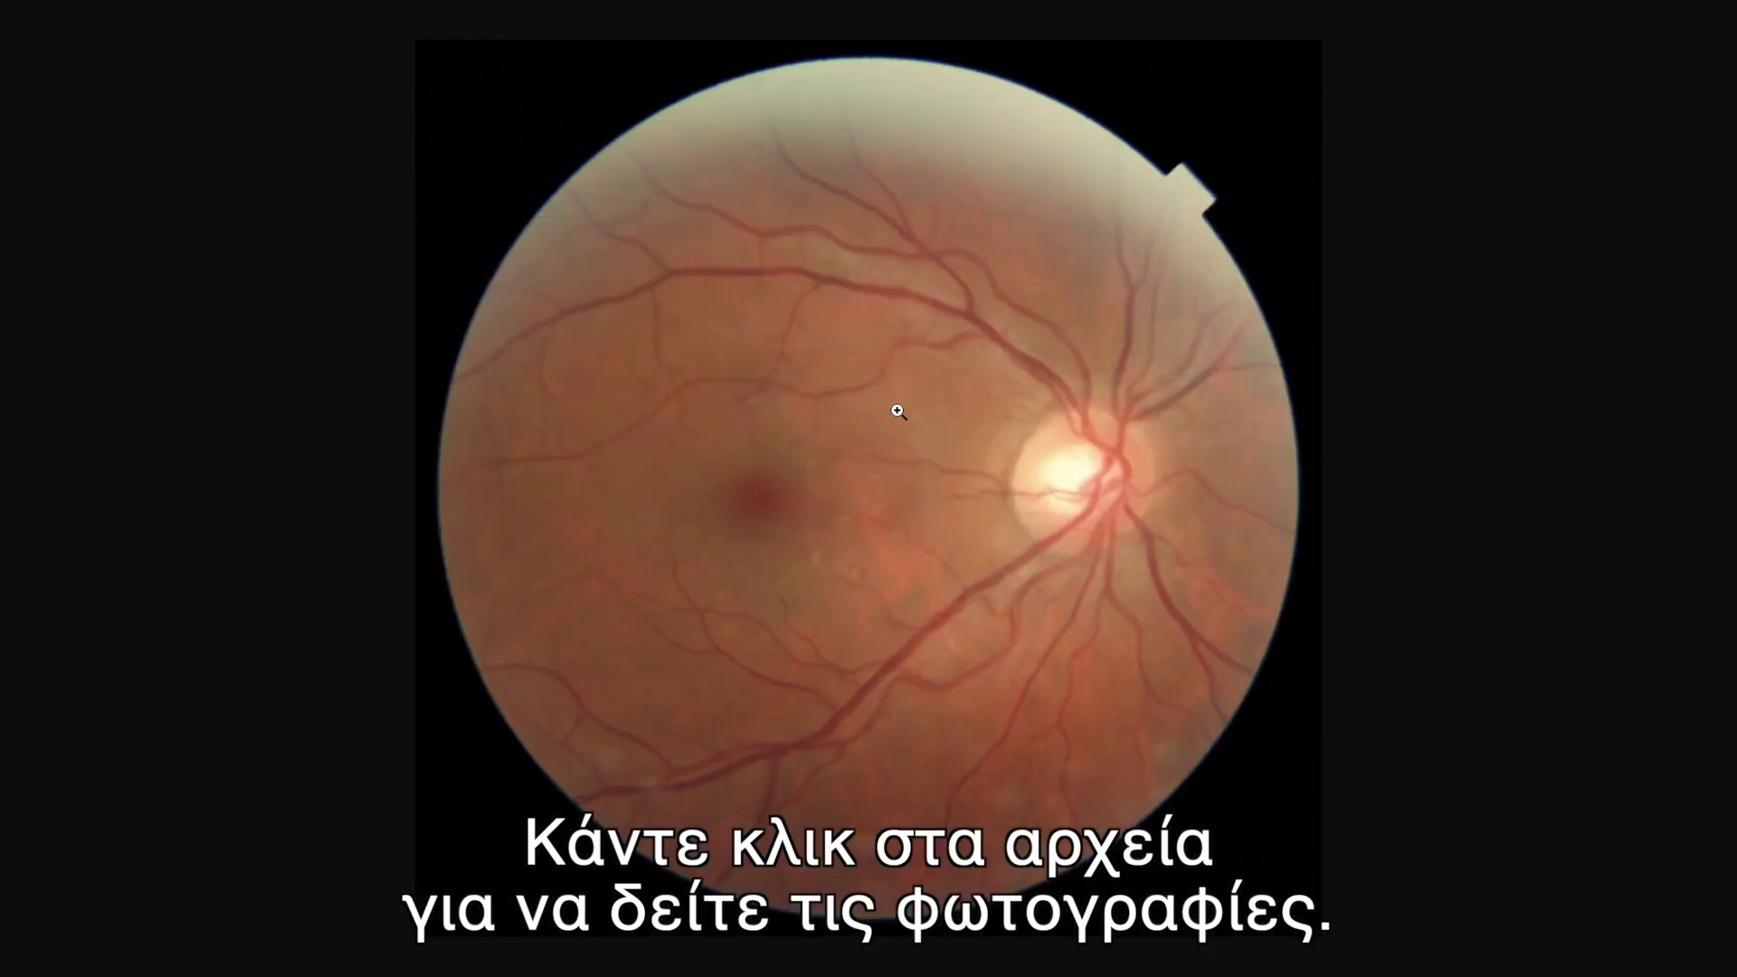
key(alt+Left)
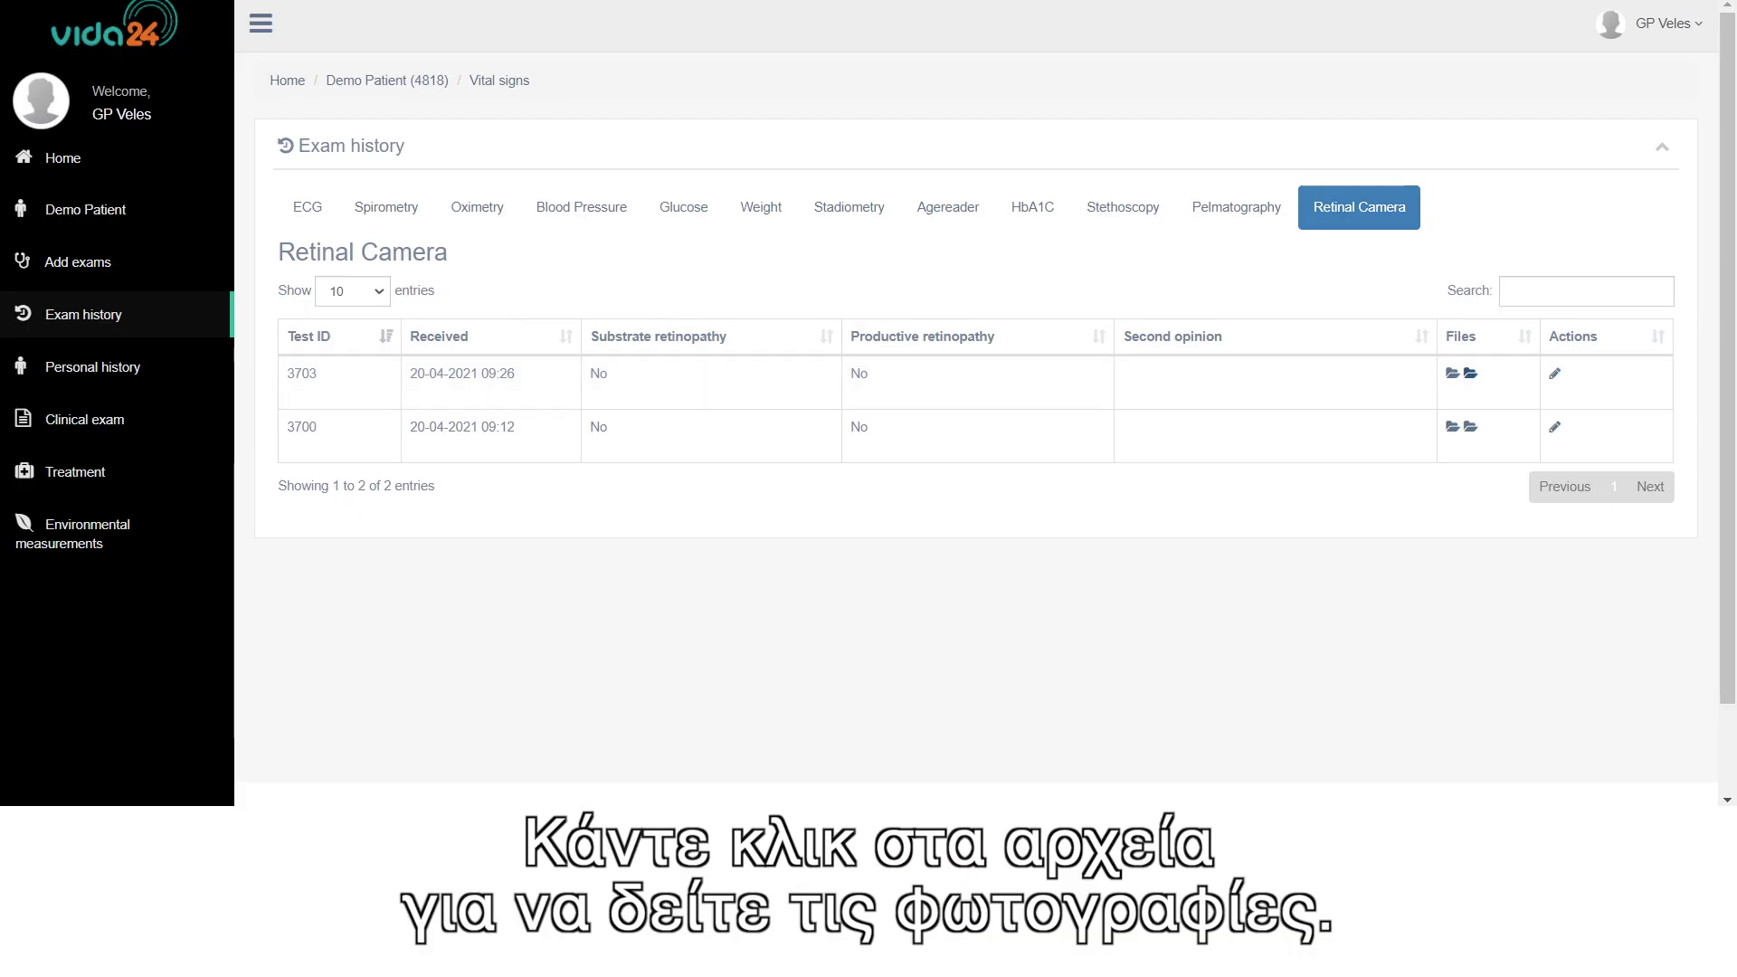
click(1472, 430)
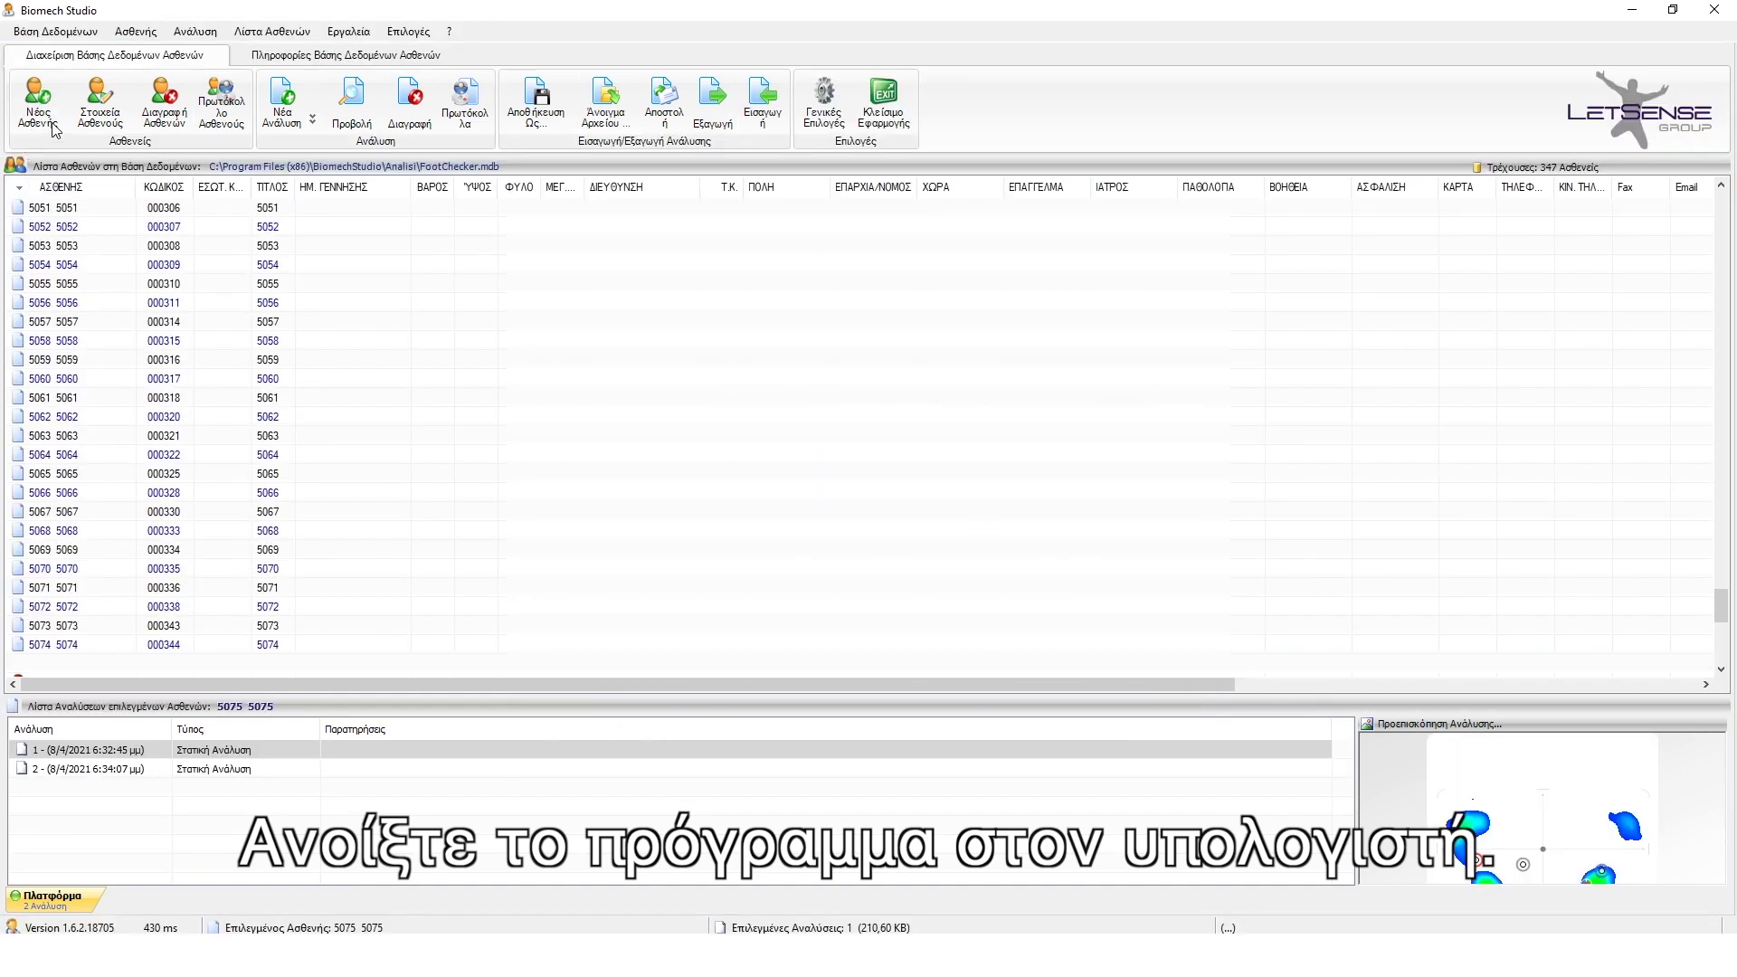
- Enter a new test patient with surname TEST and first name T
click(43, 125)
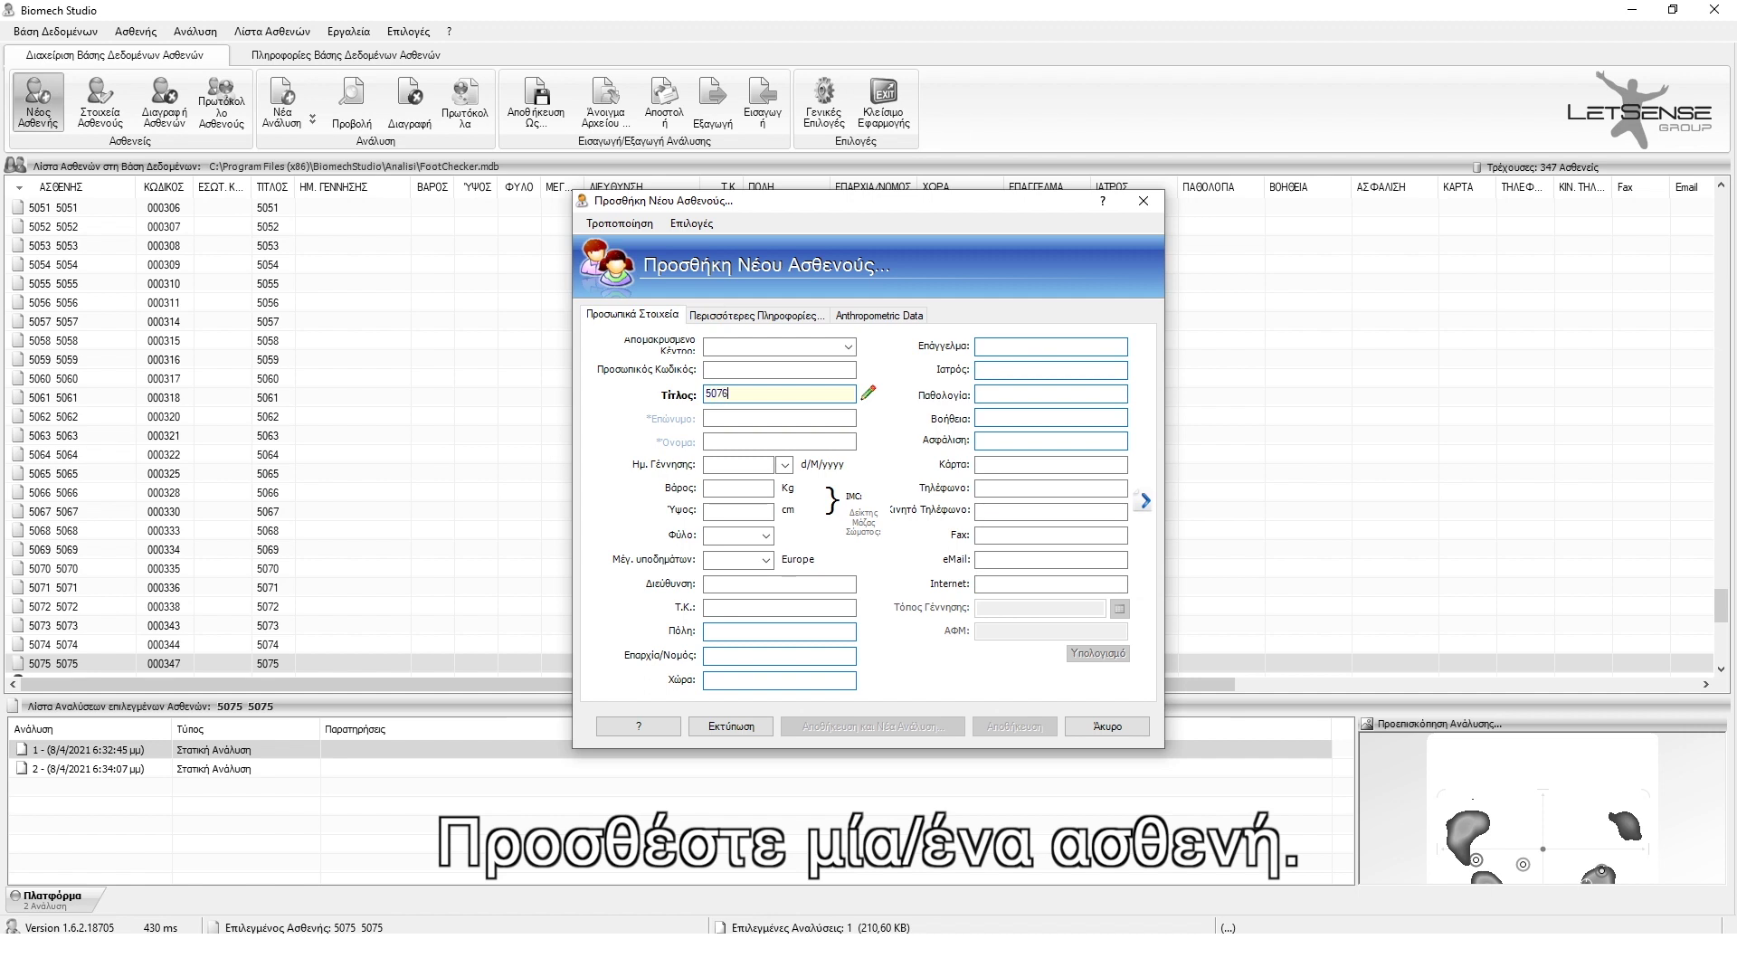
click(707, 418)
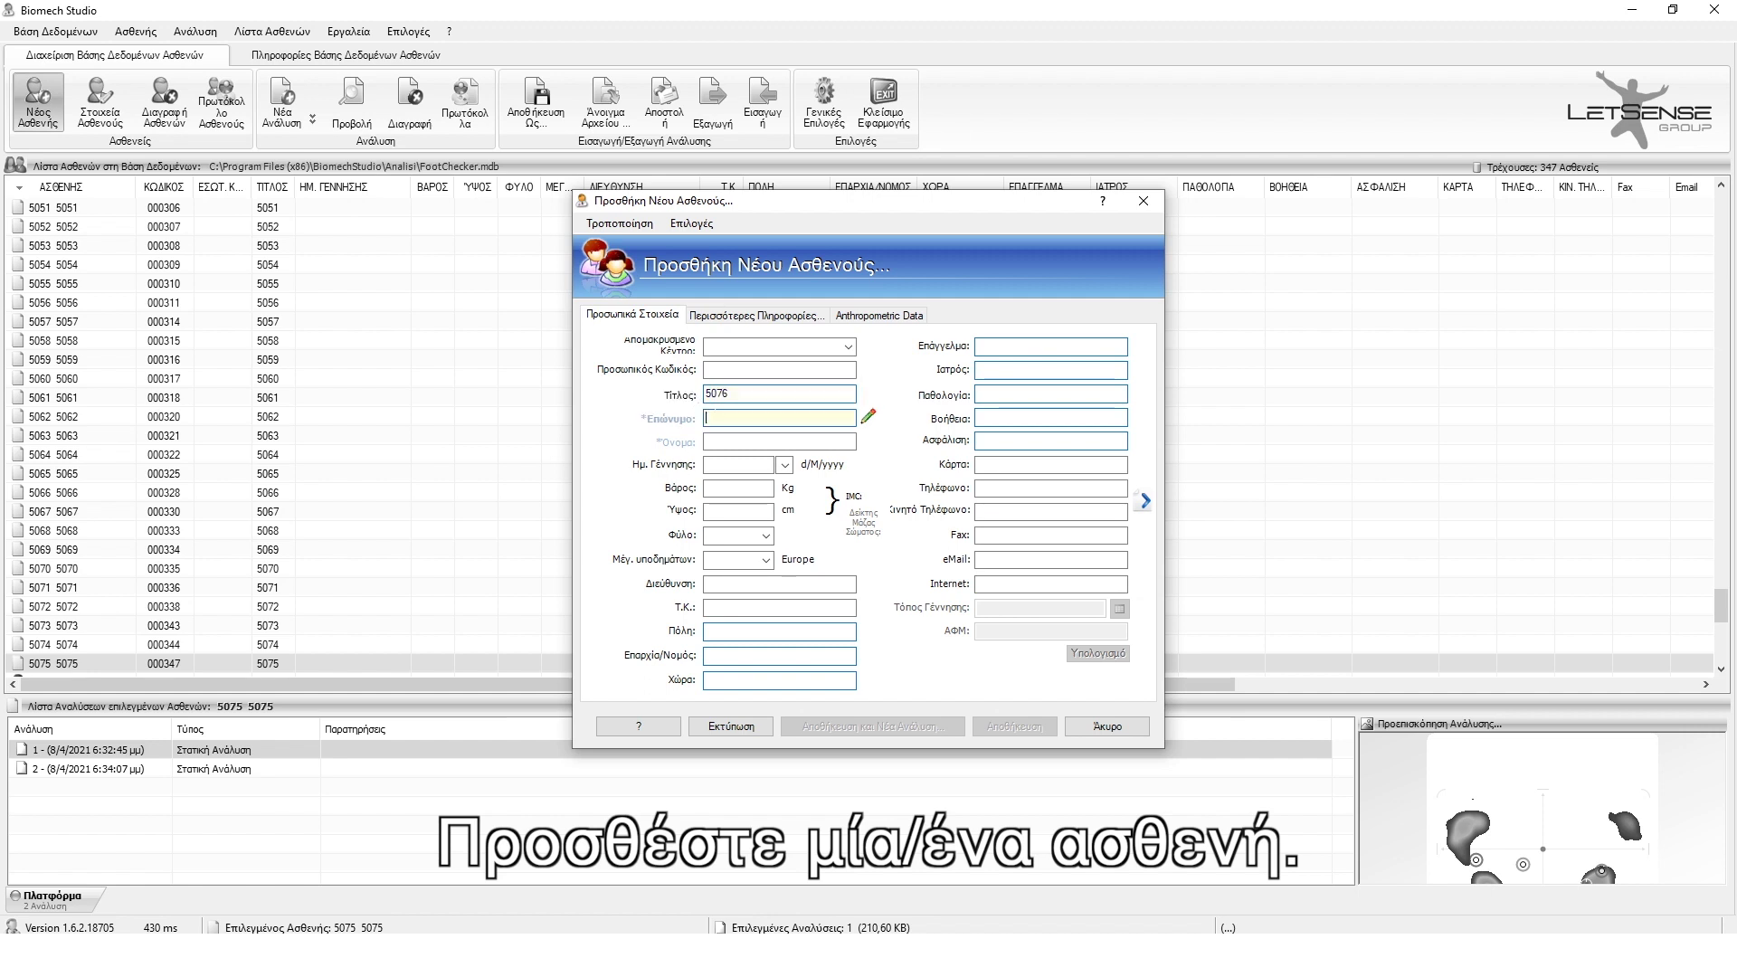
text(TEST)
key(Tab)
text(T)
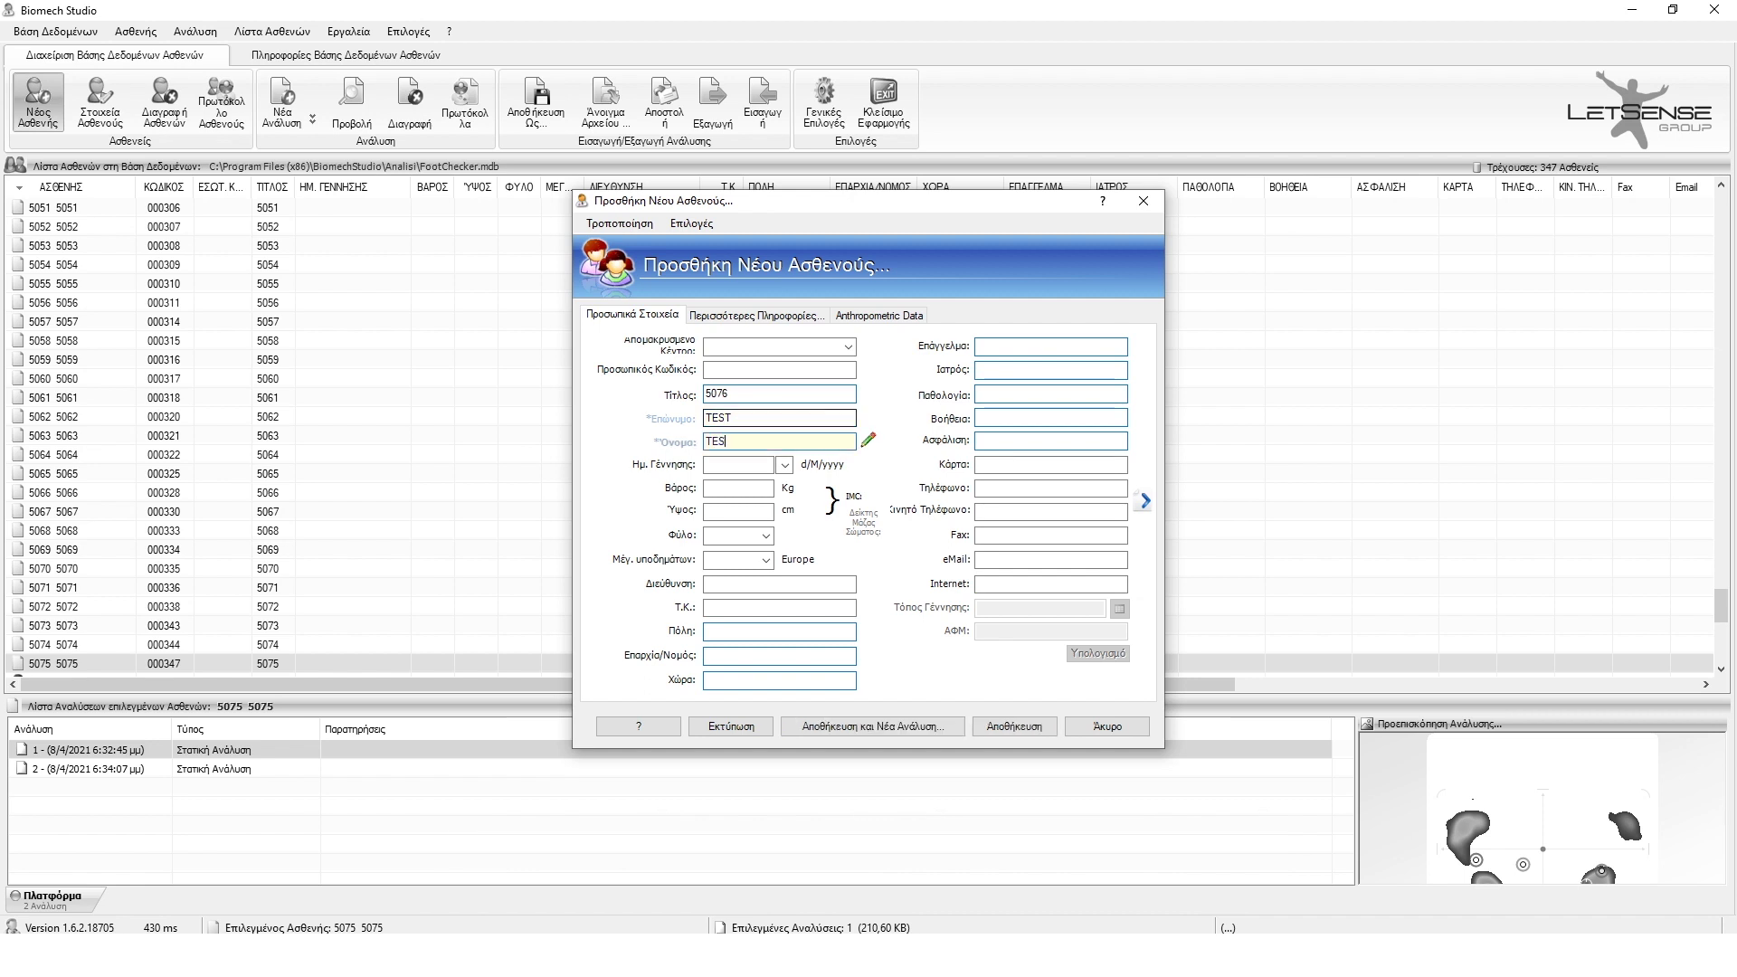
key(Tab)
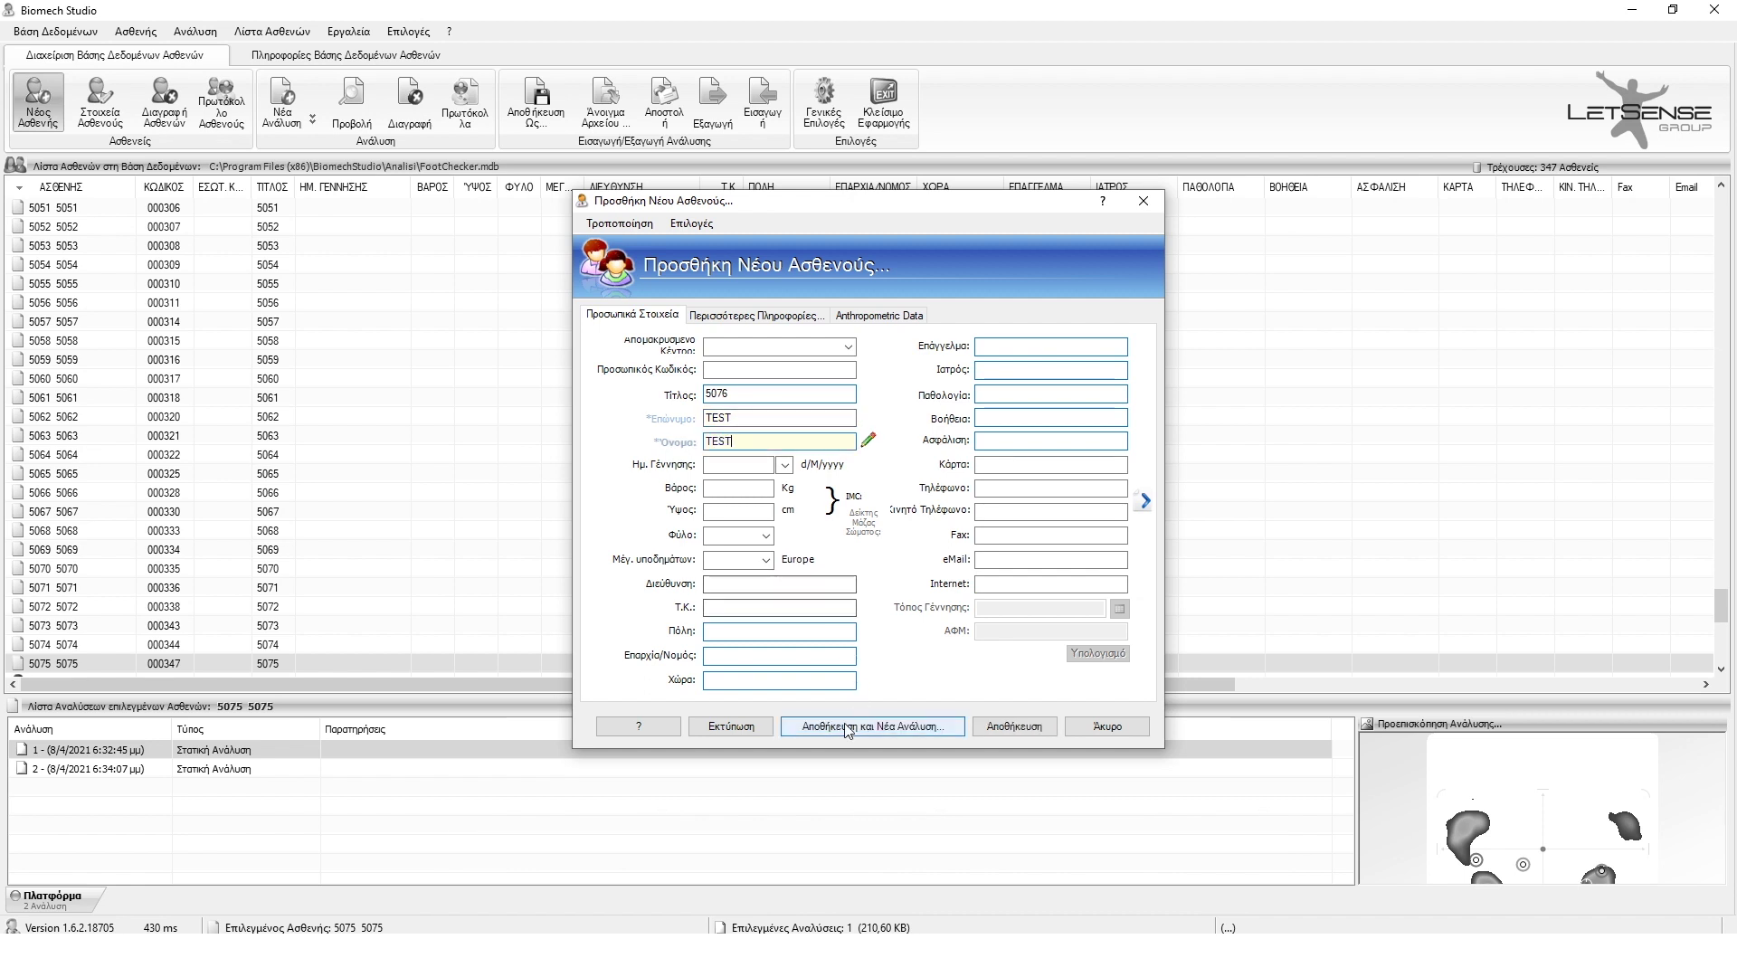
- Save the patient, confirm past the existing-patient warning, and choose a new static analysis
click(847, 728)
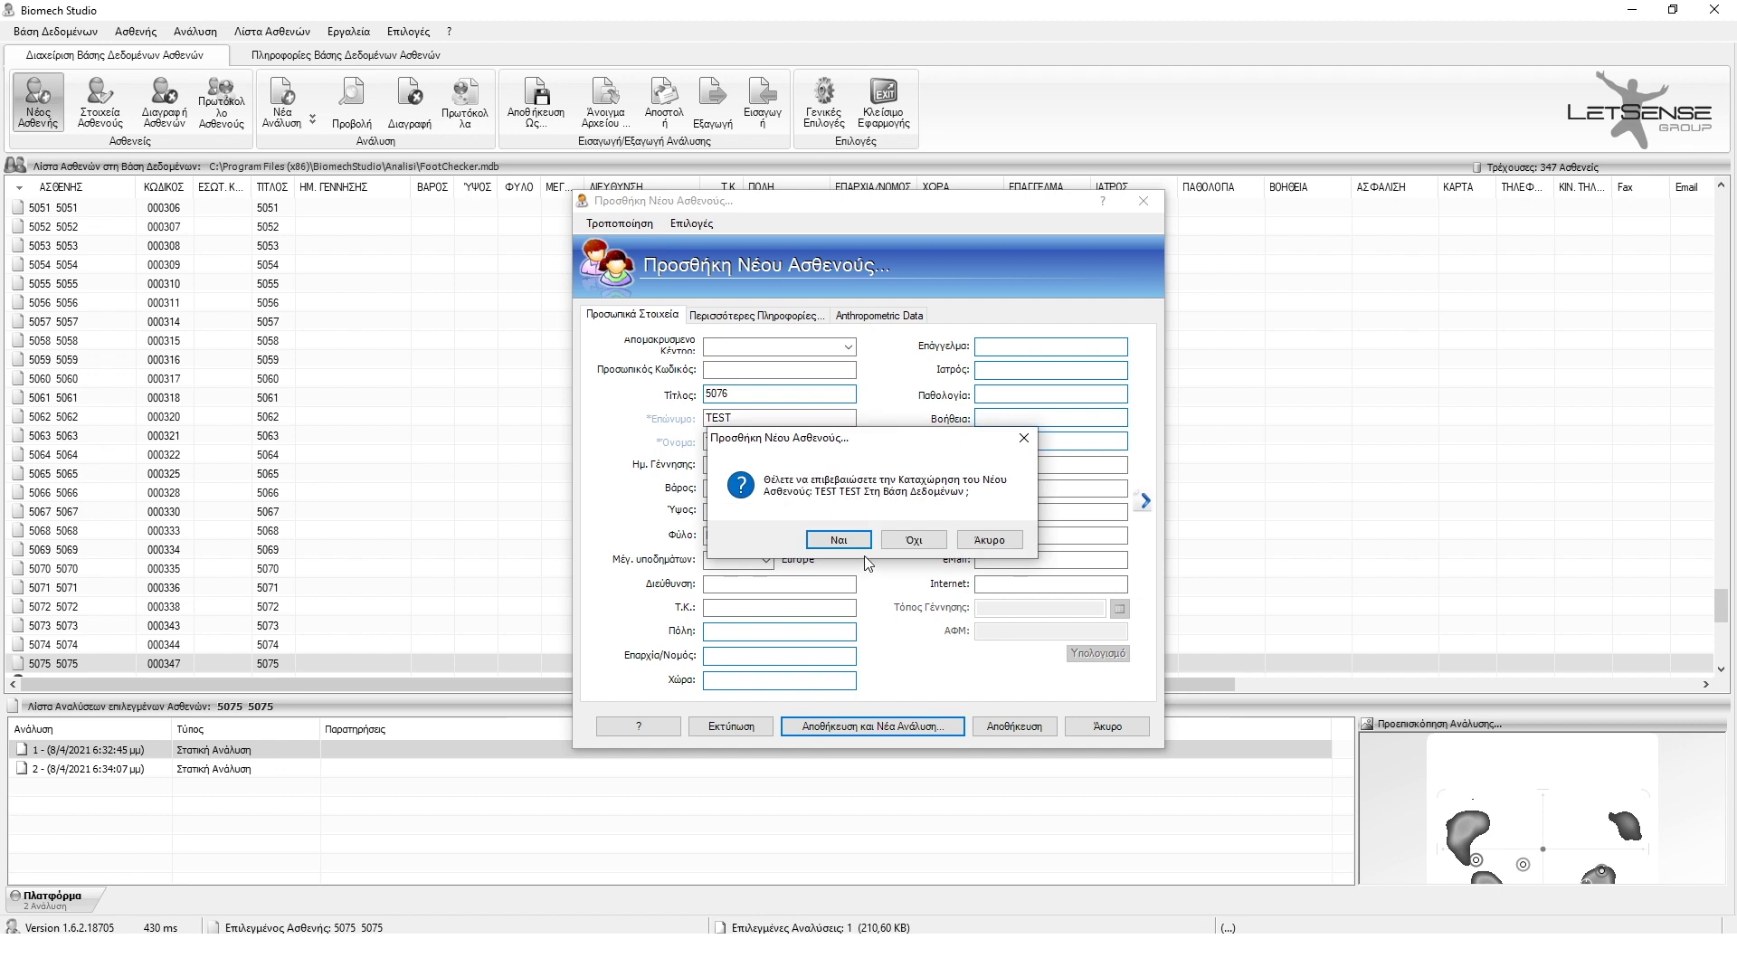
click(837, 539)
click(940, 562)
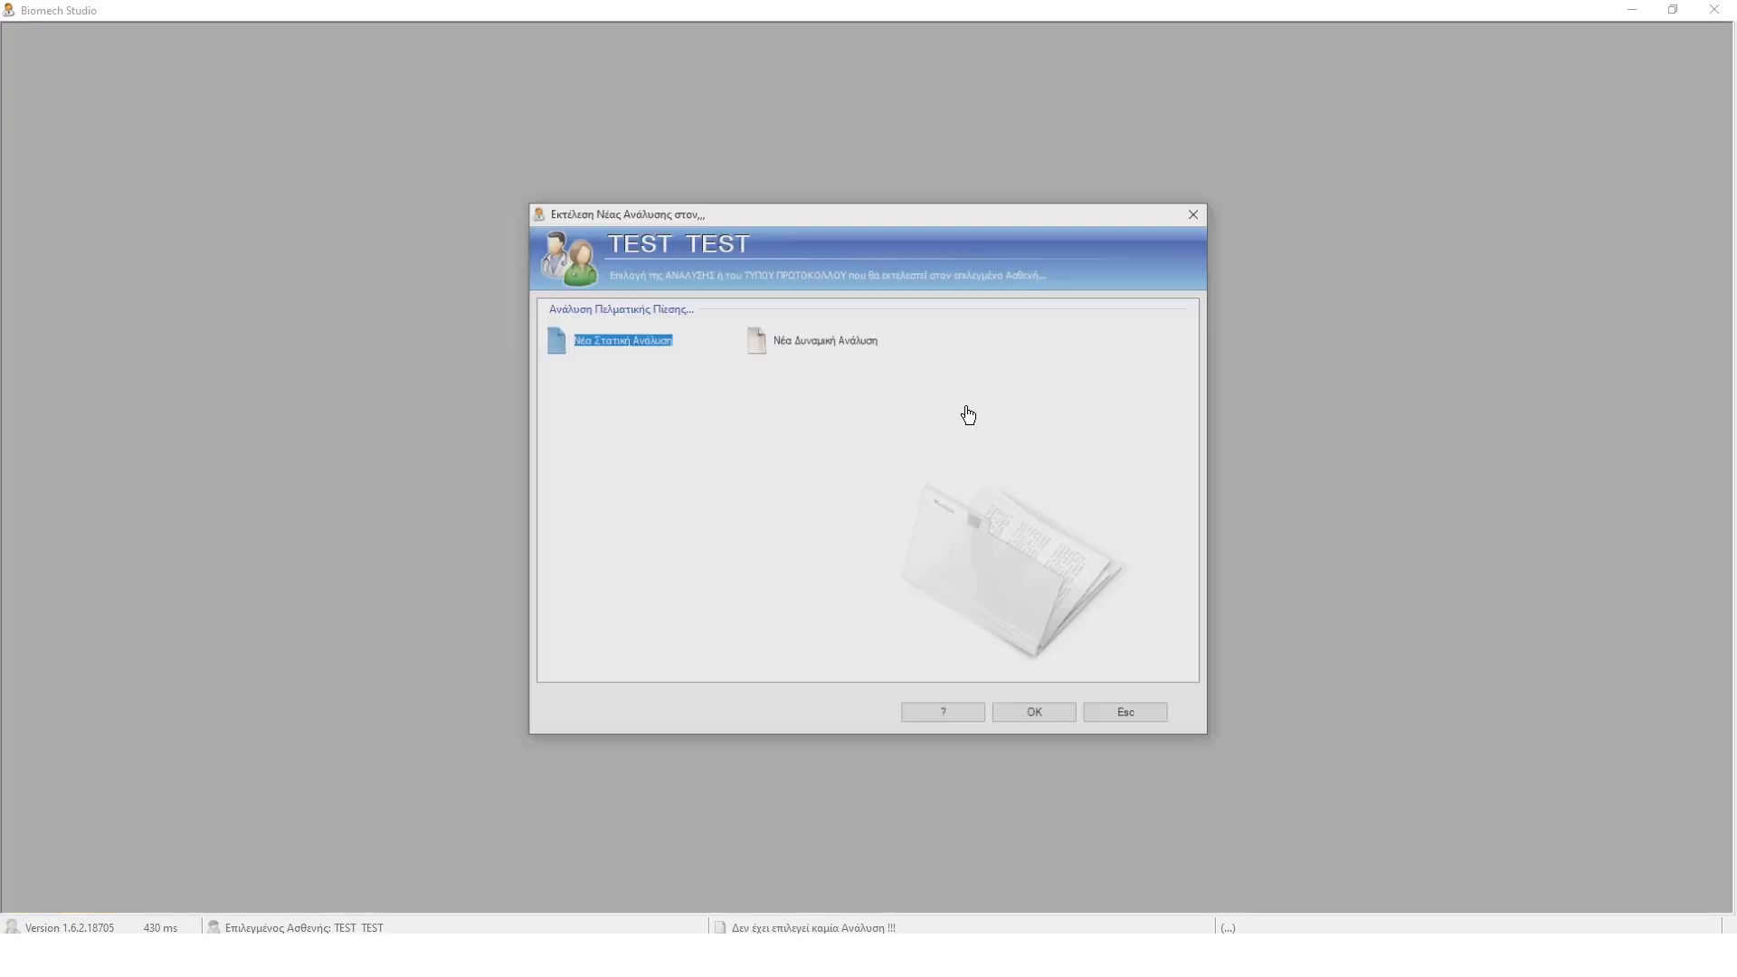
click(1017, 715)
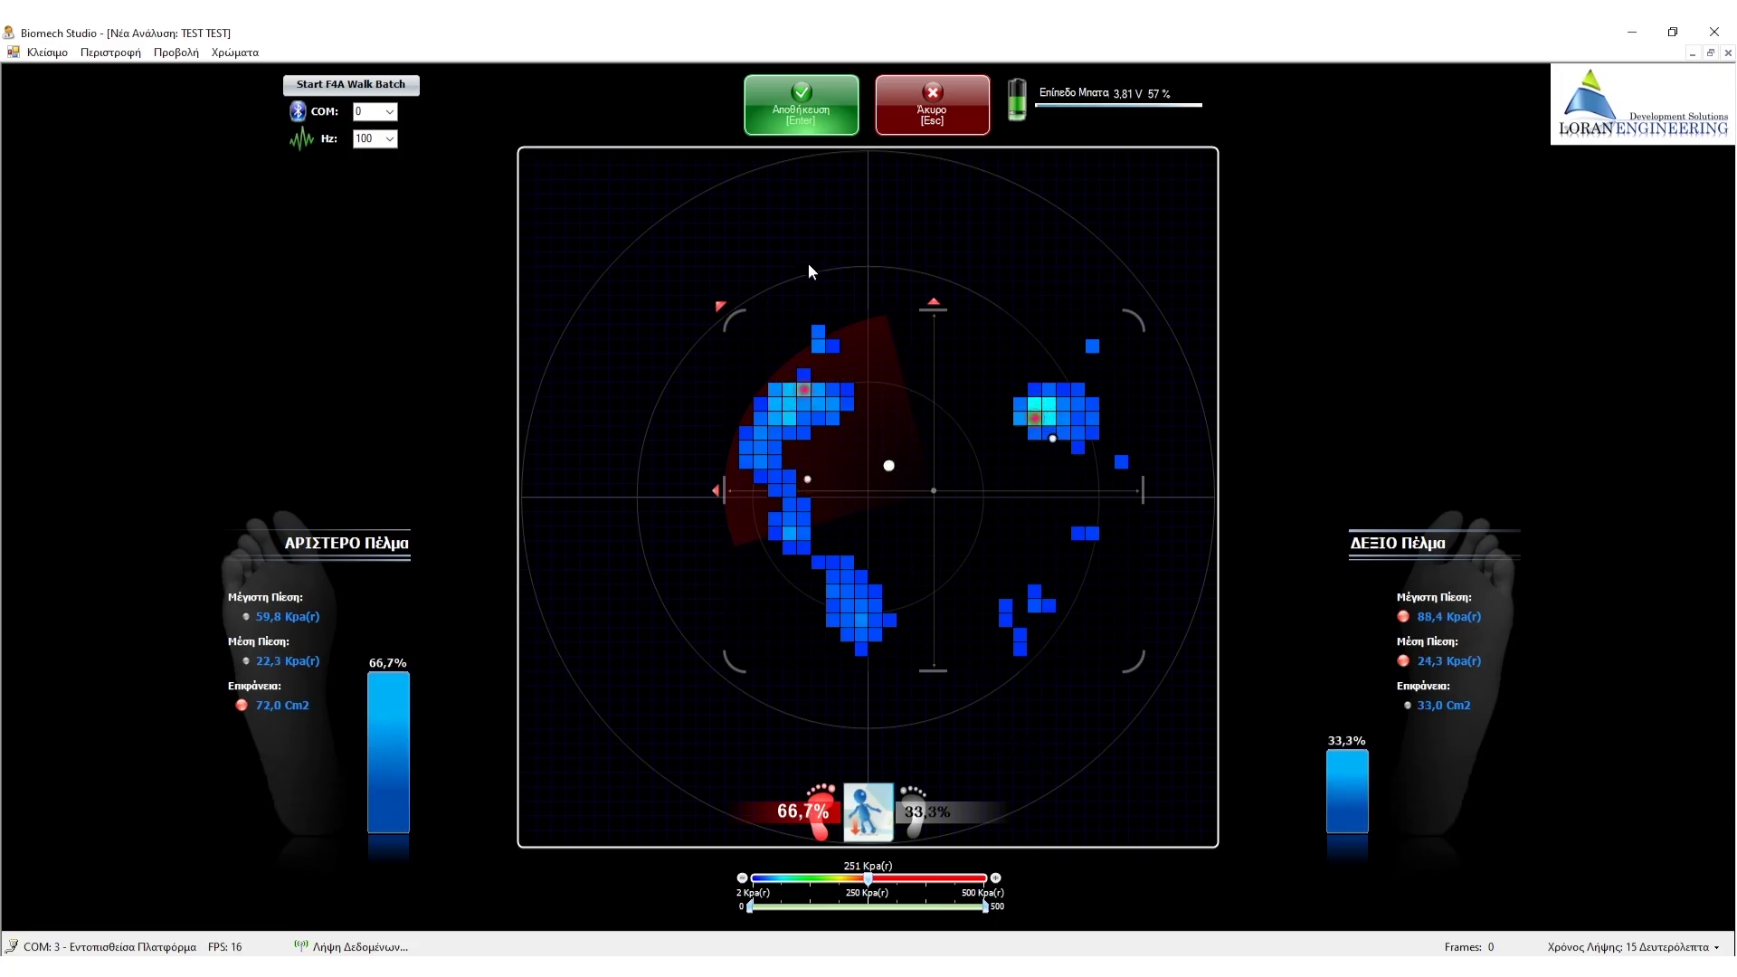
- Record the patient's standing static foot-pressure scan
click(801, 102)
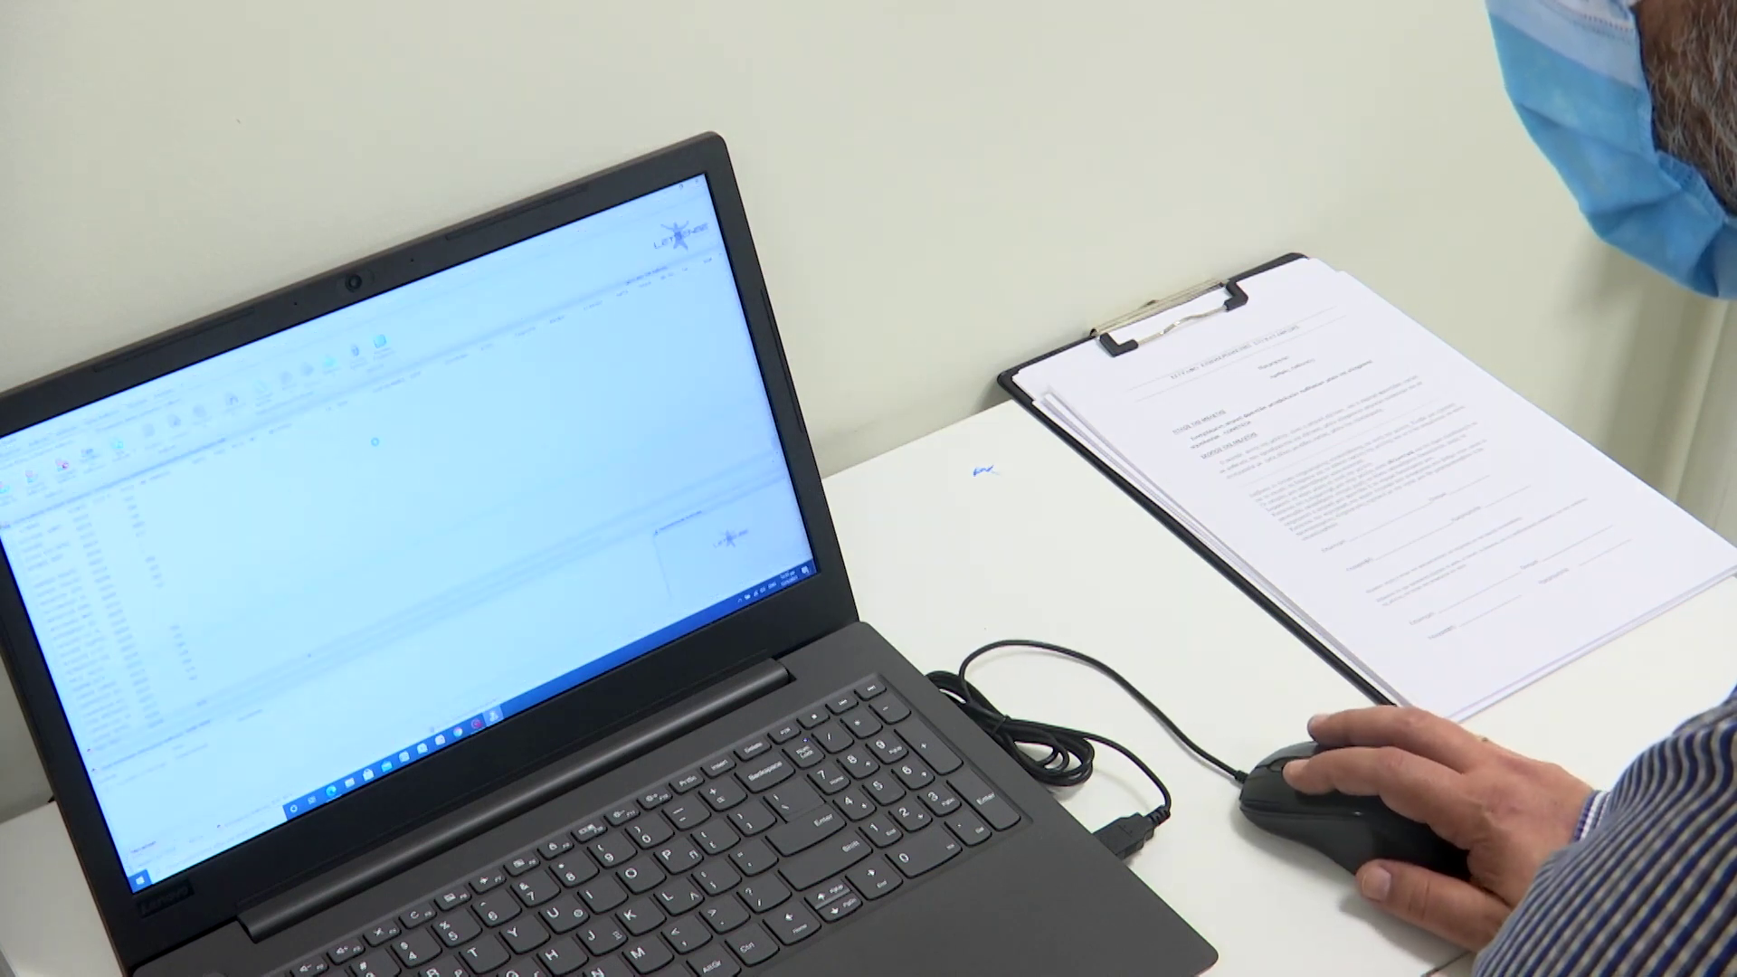
- Open the recorded static analysis showing 65.8% left and 34.2% right foot pressure
double_click(375, 442)
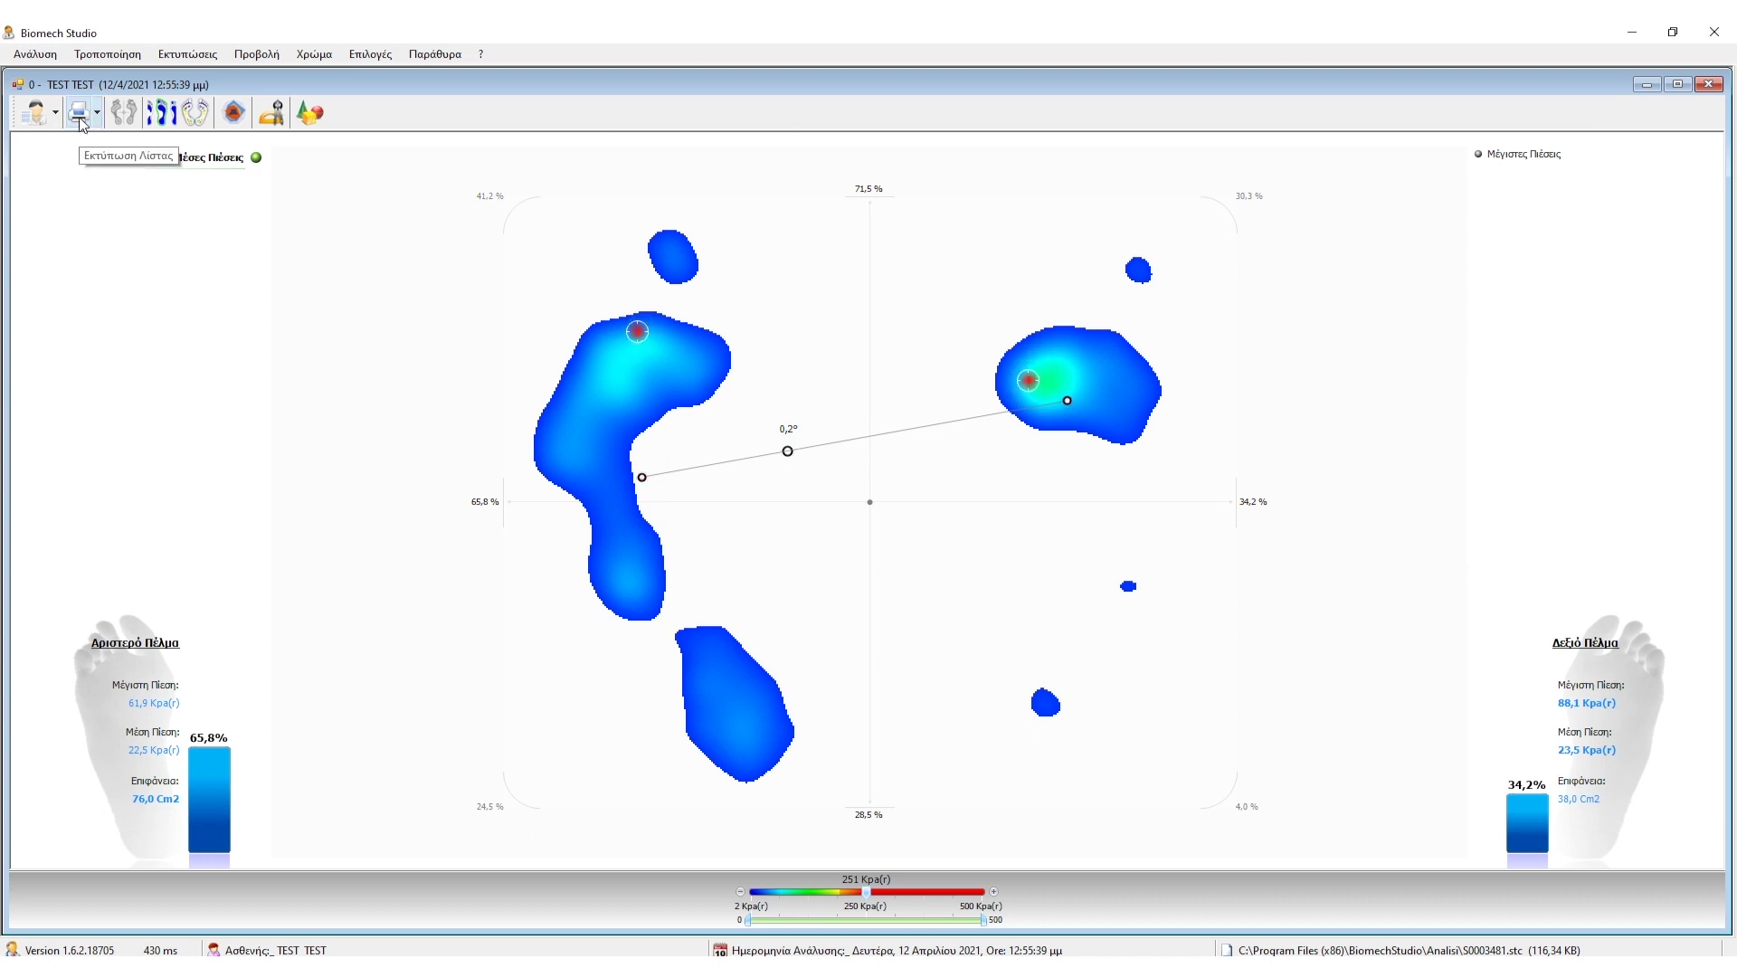
- Print the foot-pressure report with Microsoft Print to PDF, saving it as 5076
click(80, 119)
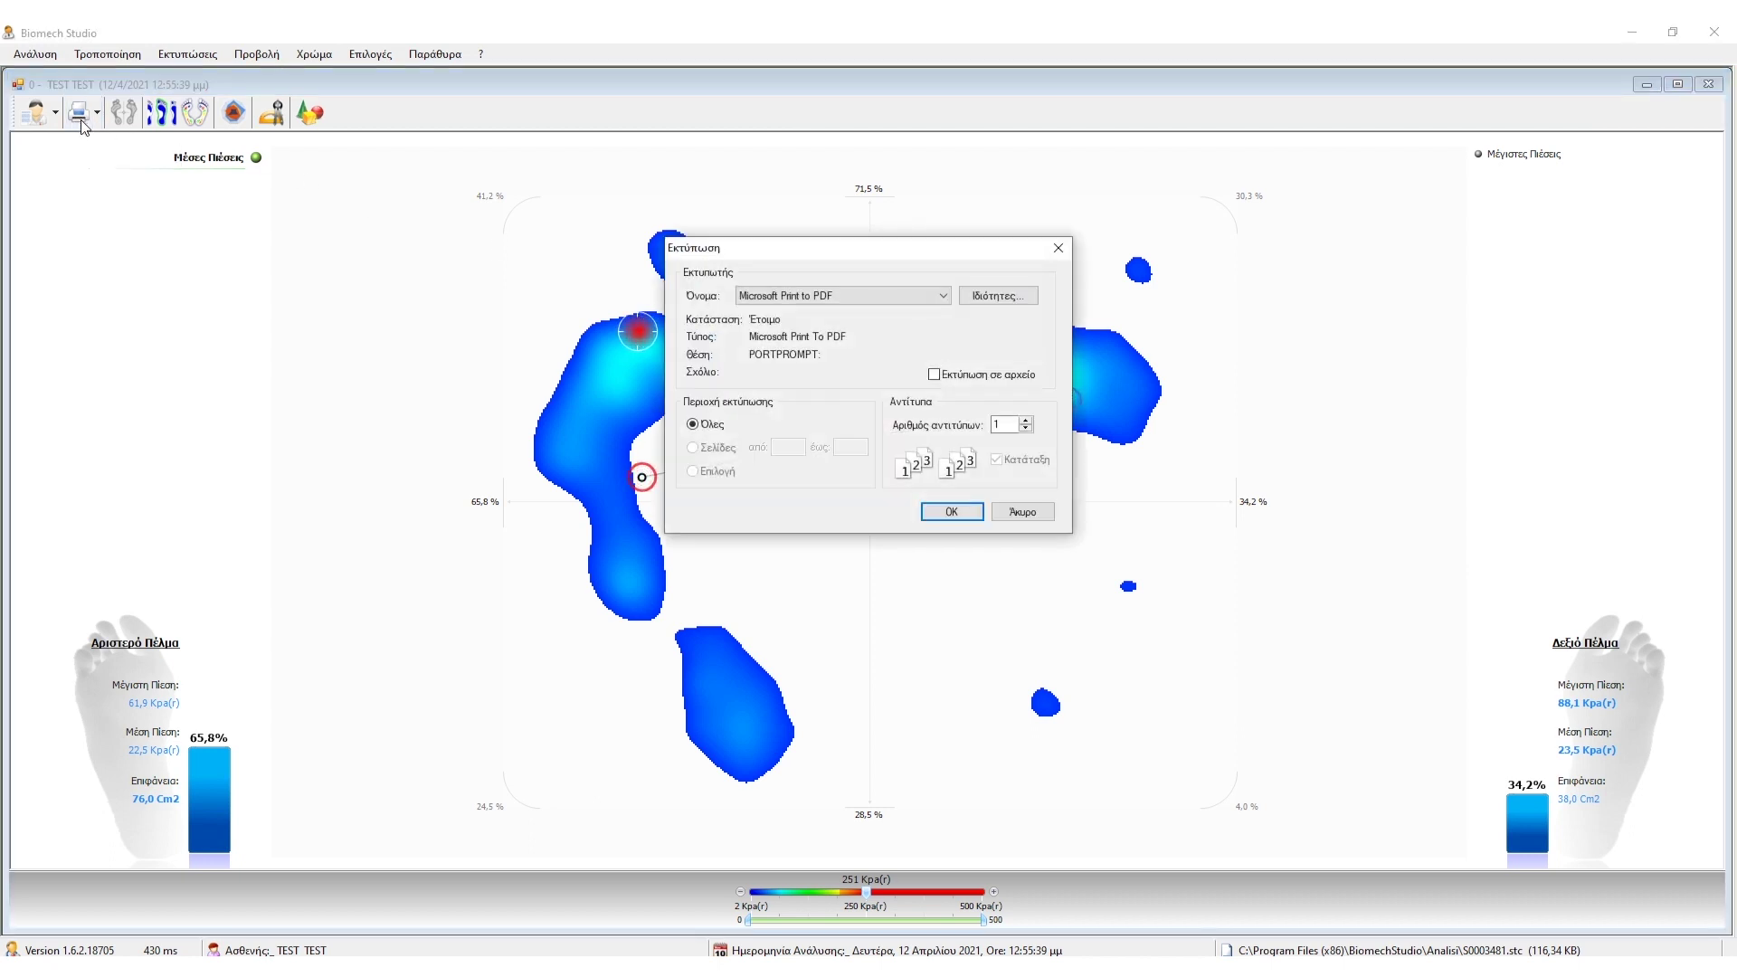
click(938, 519)
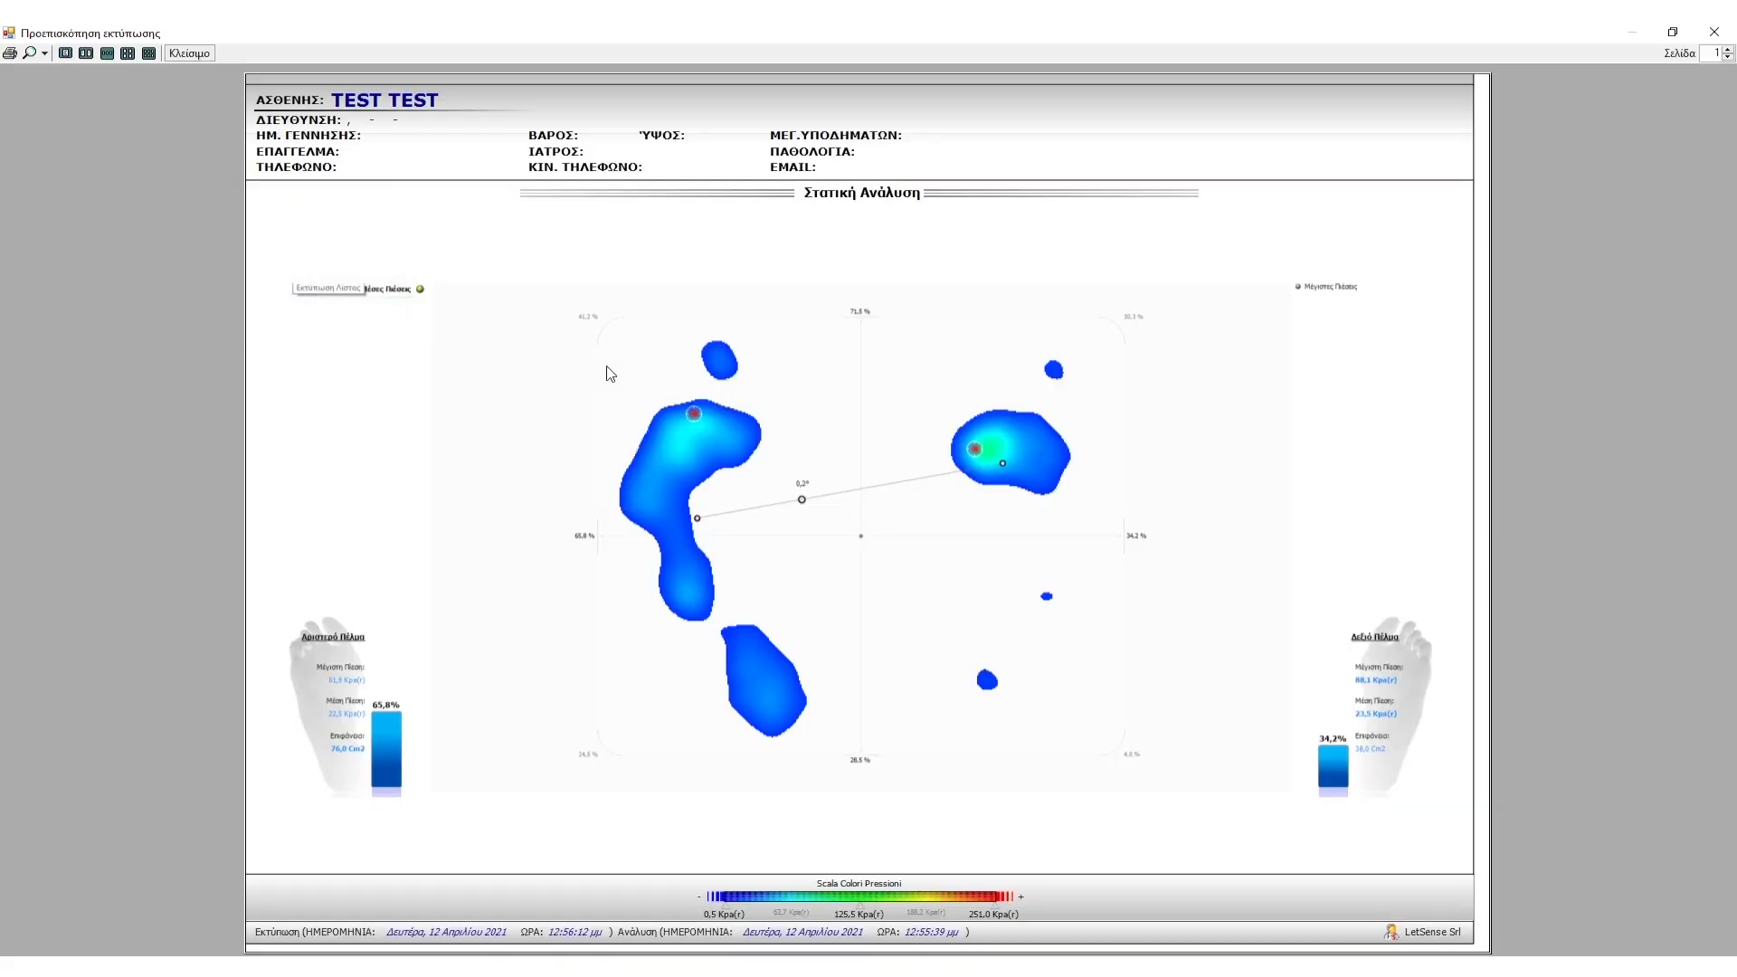
click(10, 53)
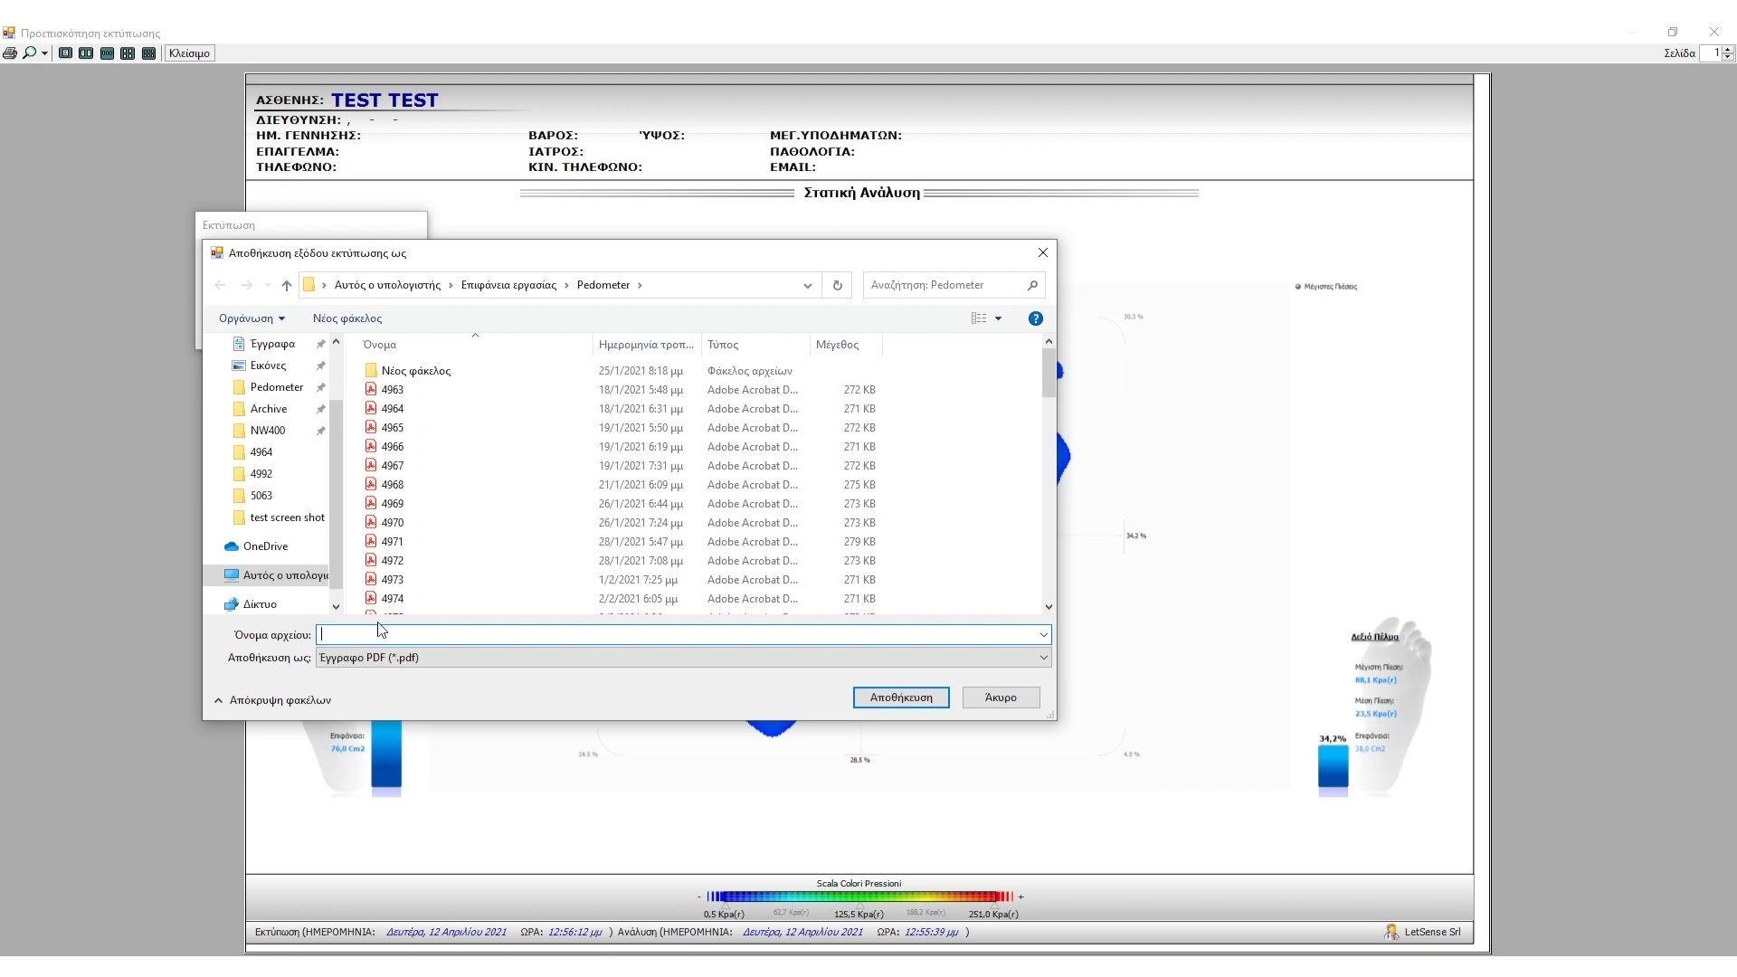
text(50)
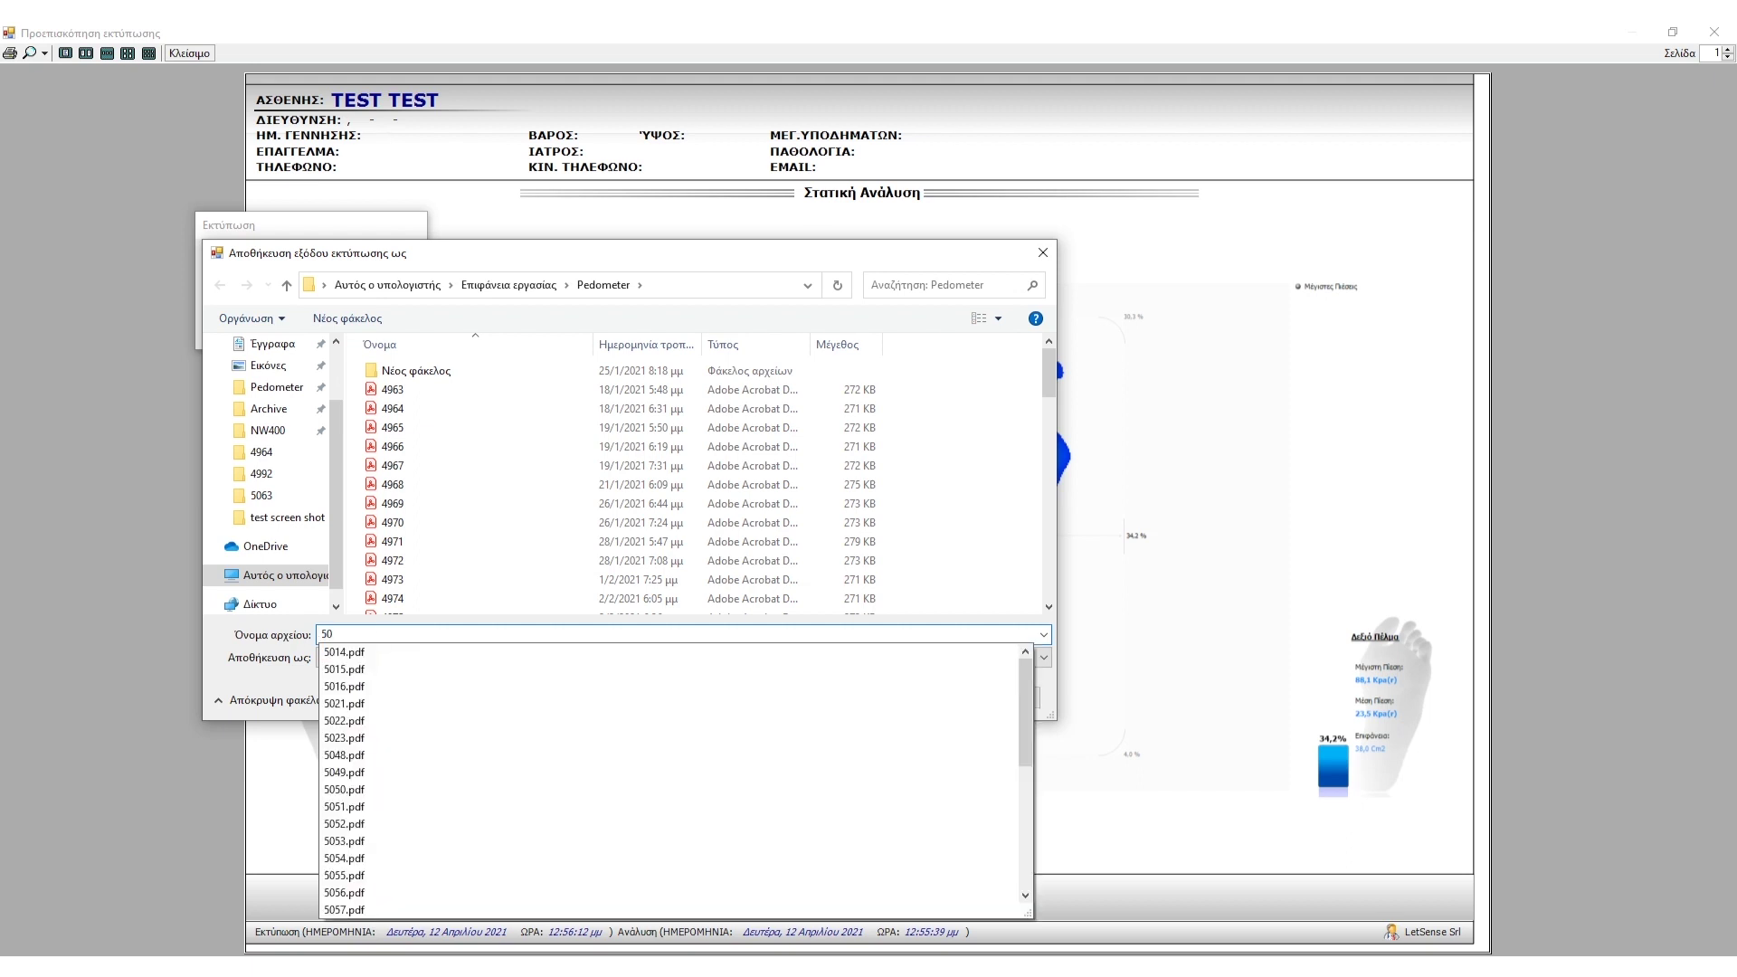
text(76)
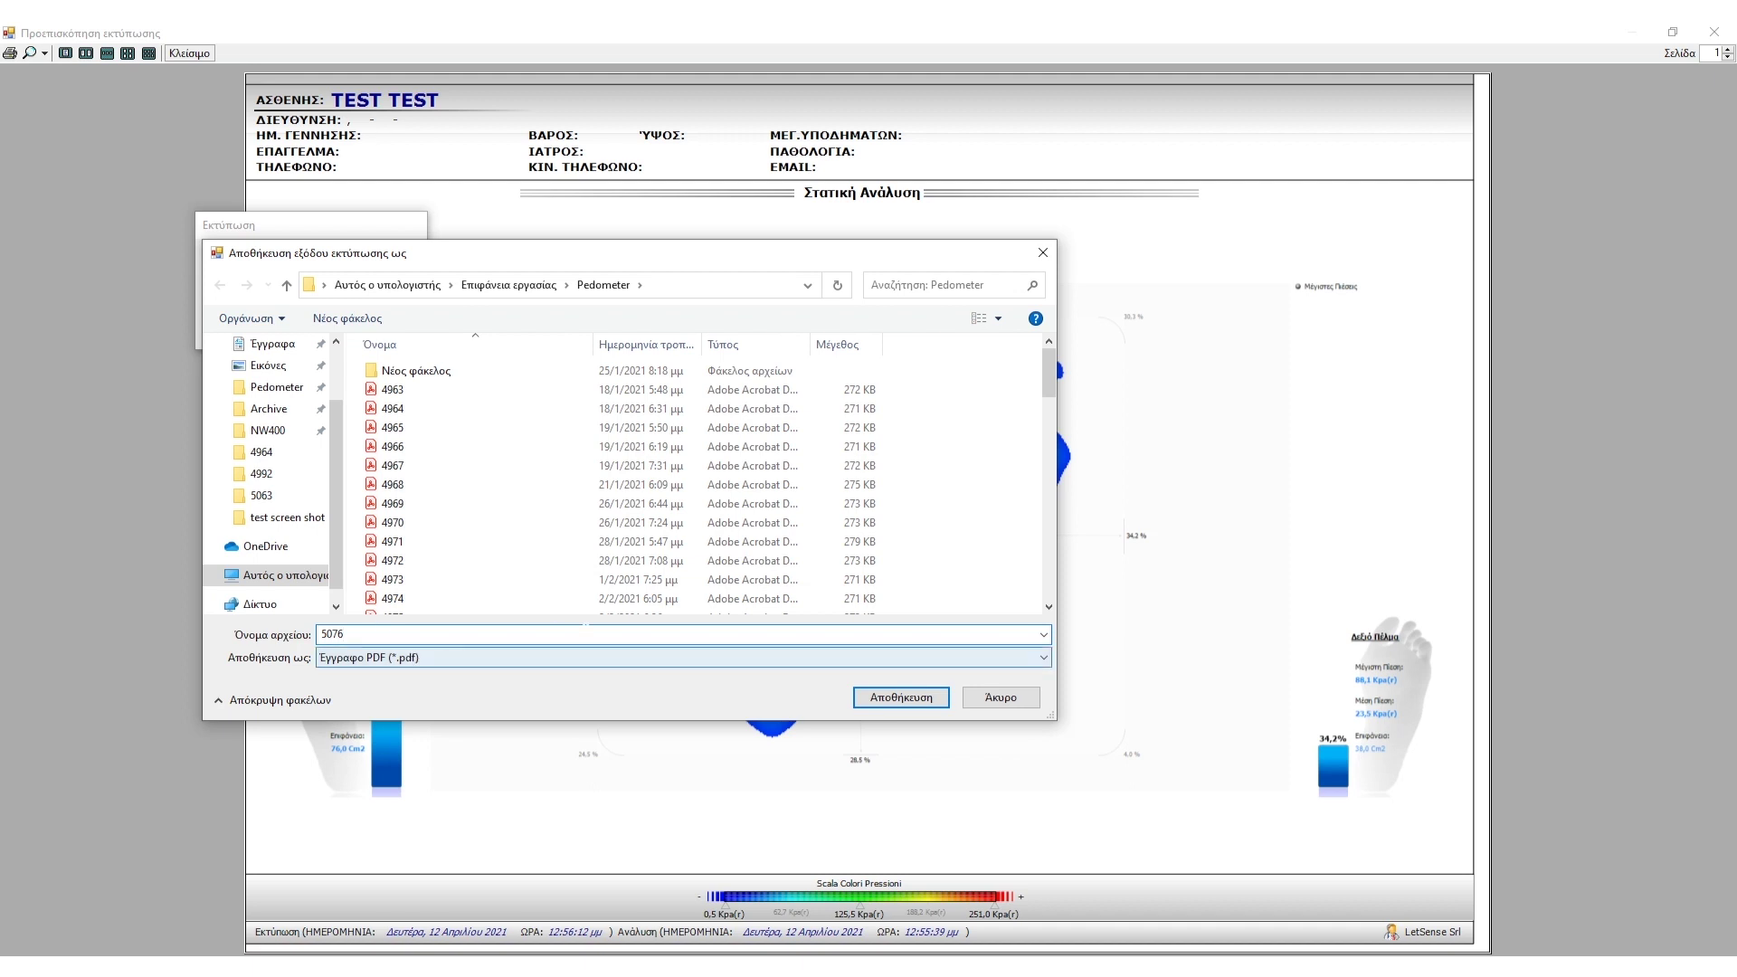
click(876, 701)
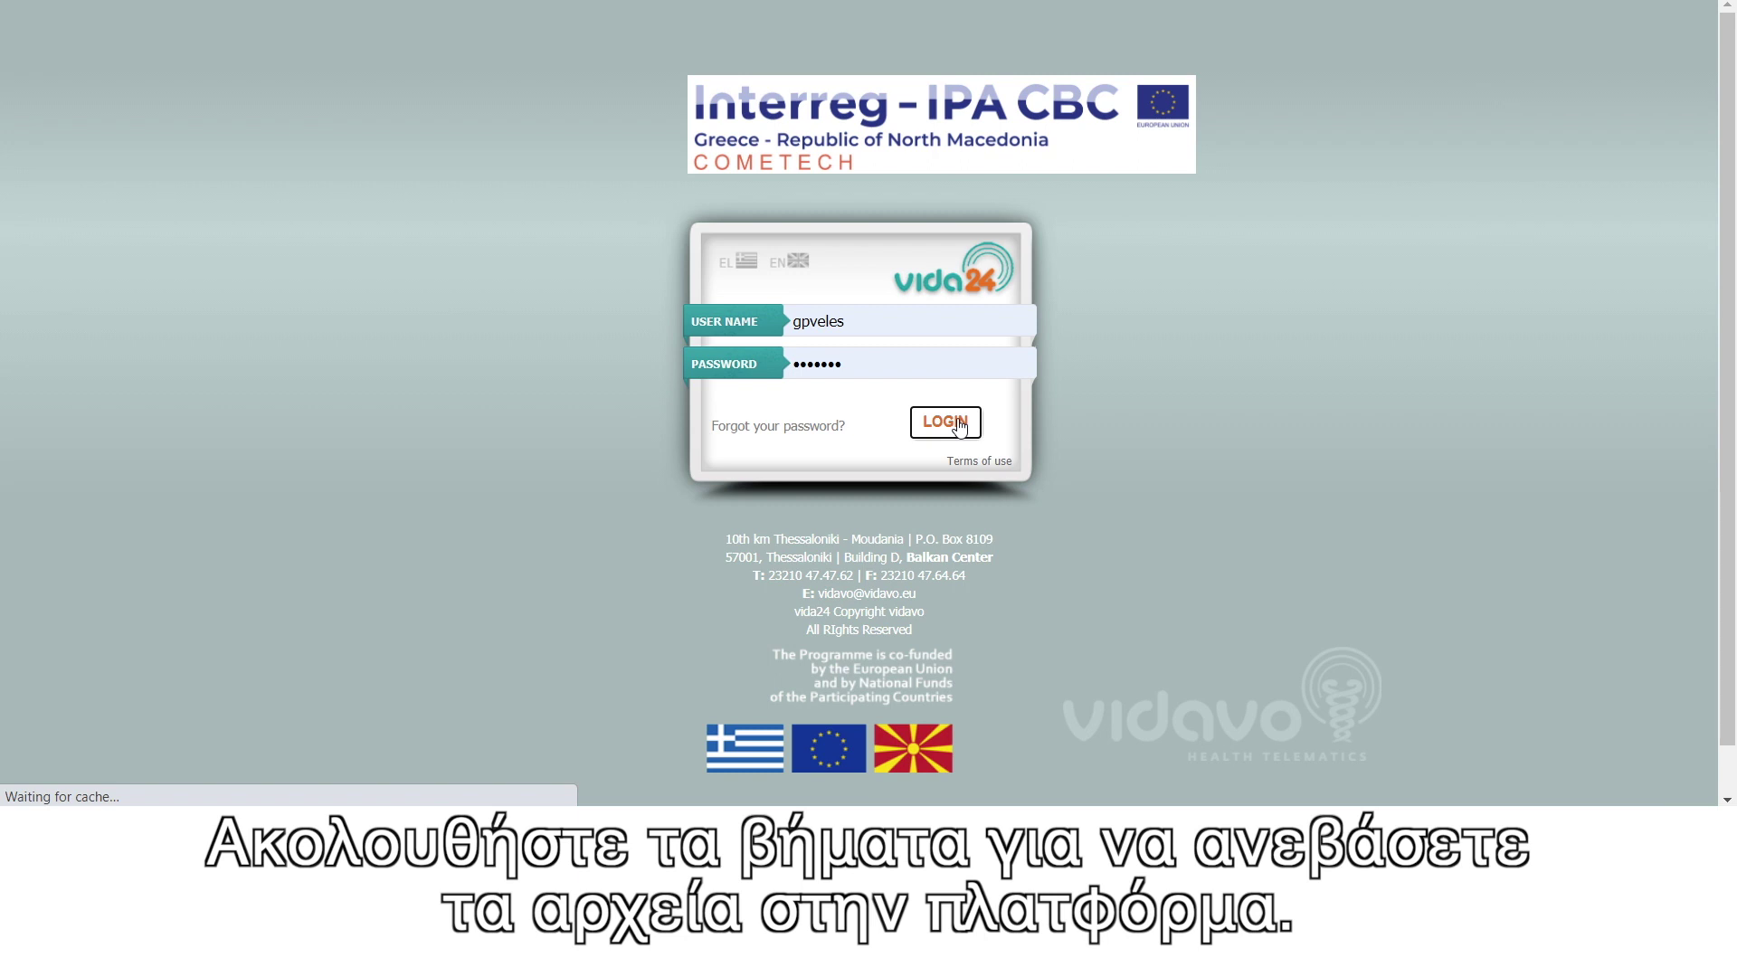
- Sign in, open the Demo Patient's record, and bring up the Pedometer tab of Add exams
click(959, 427)
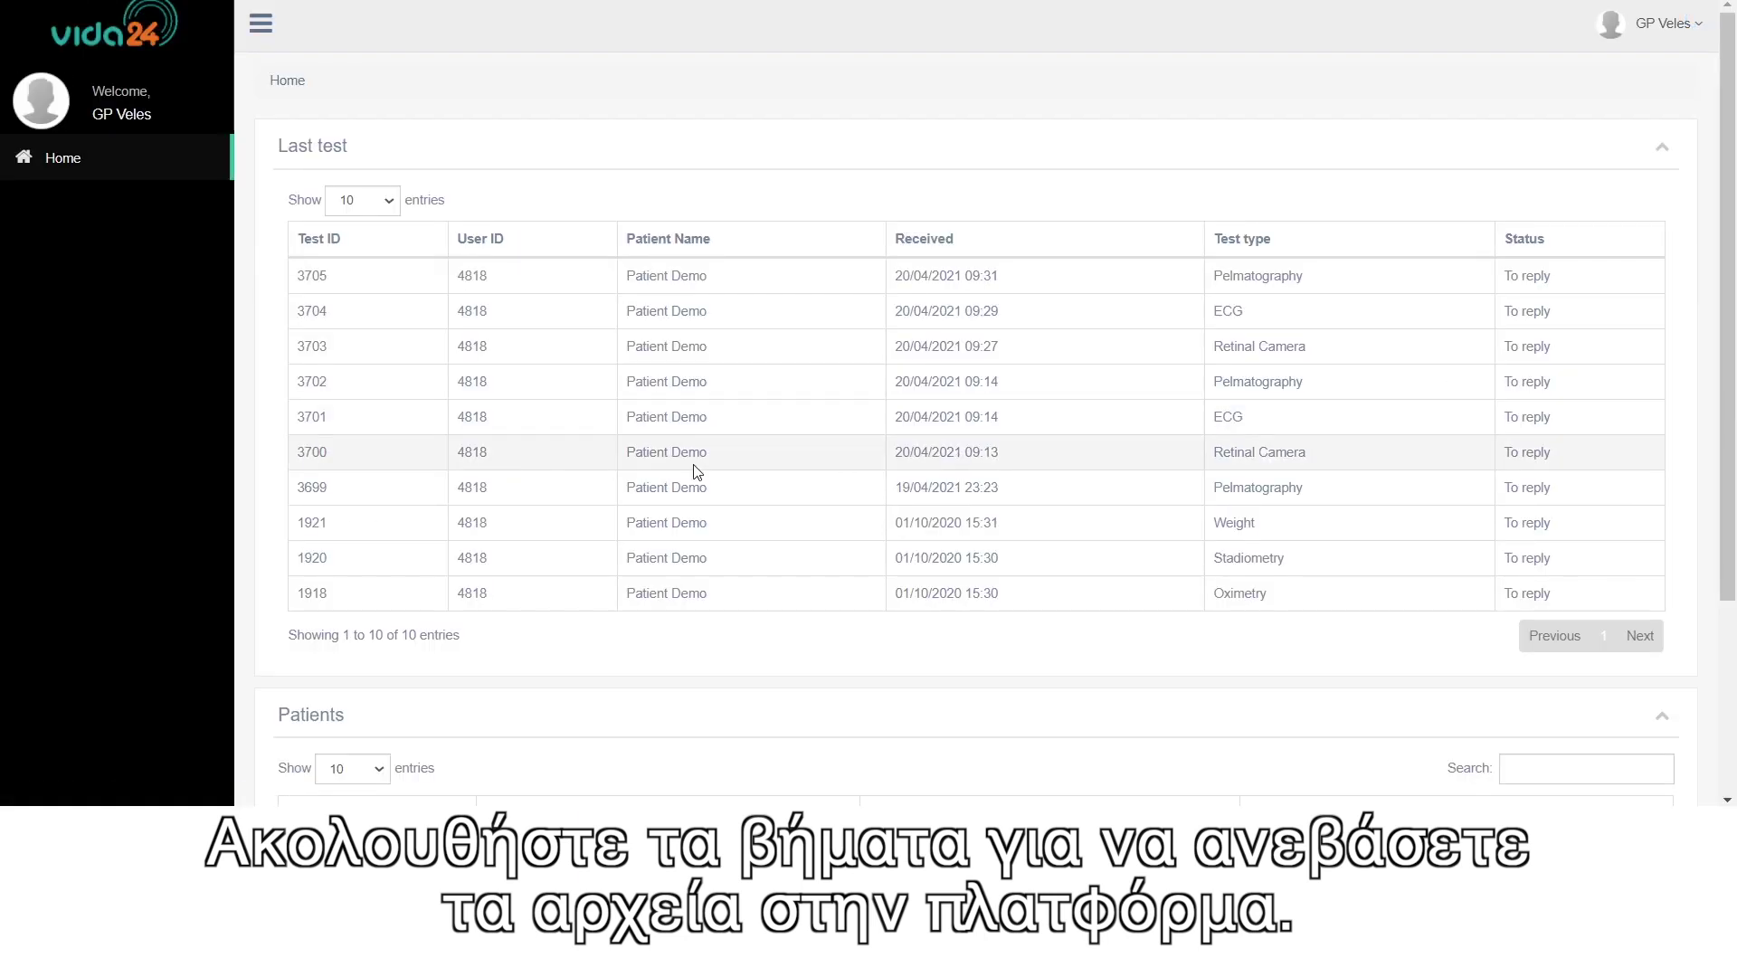
scroll(677, 471, down, 1)
scroll(677, 471, down, 1)
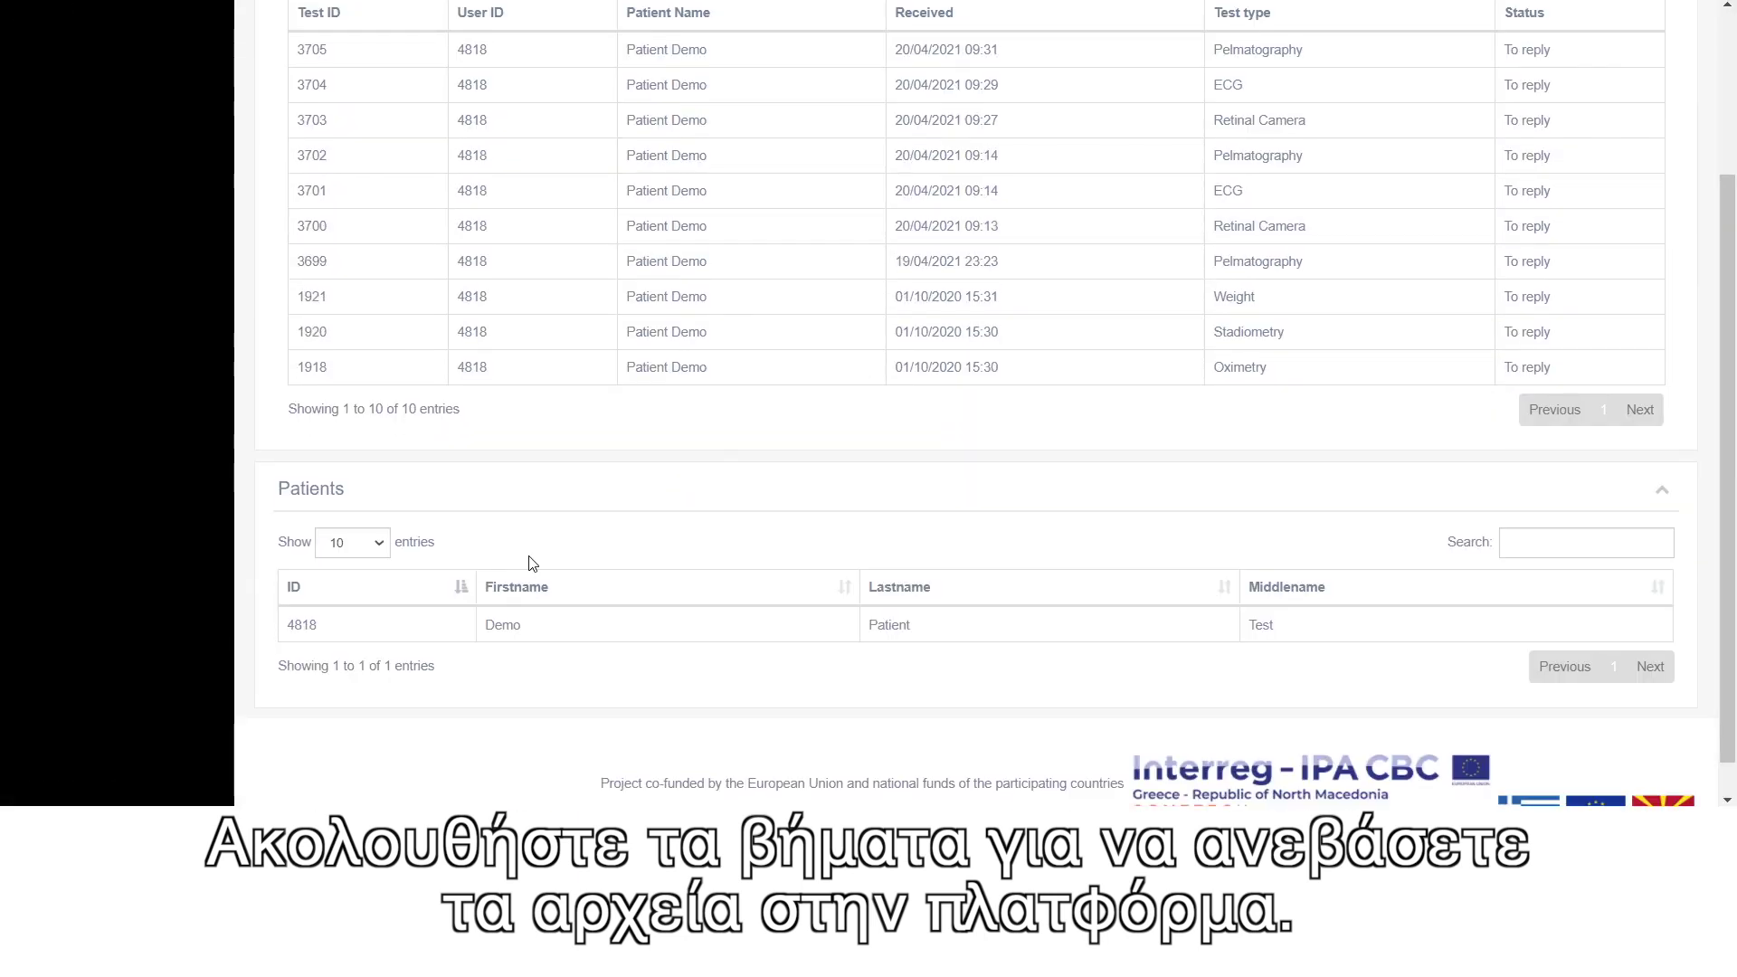
click(411, 626)
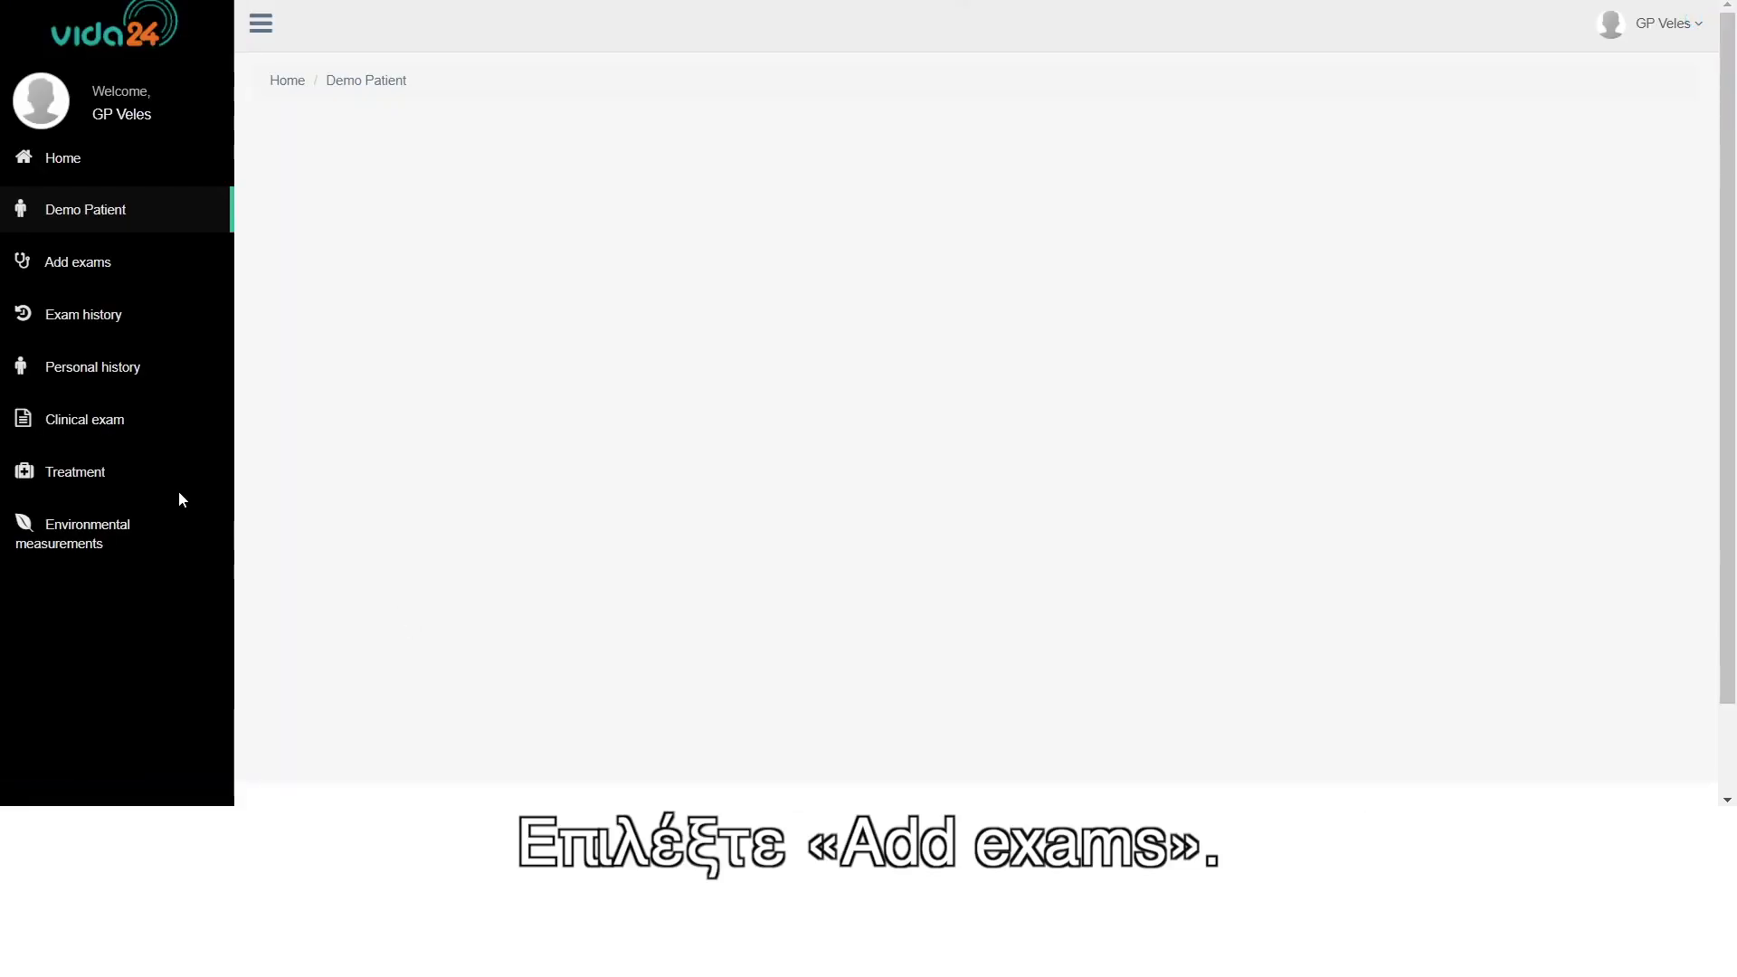
click(70, 268)
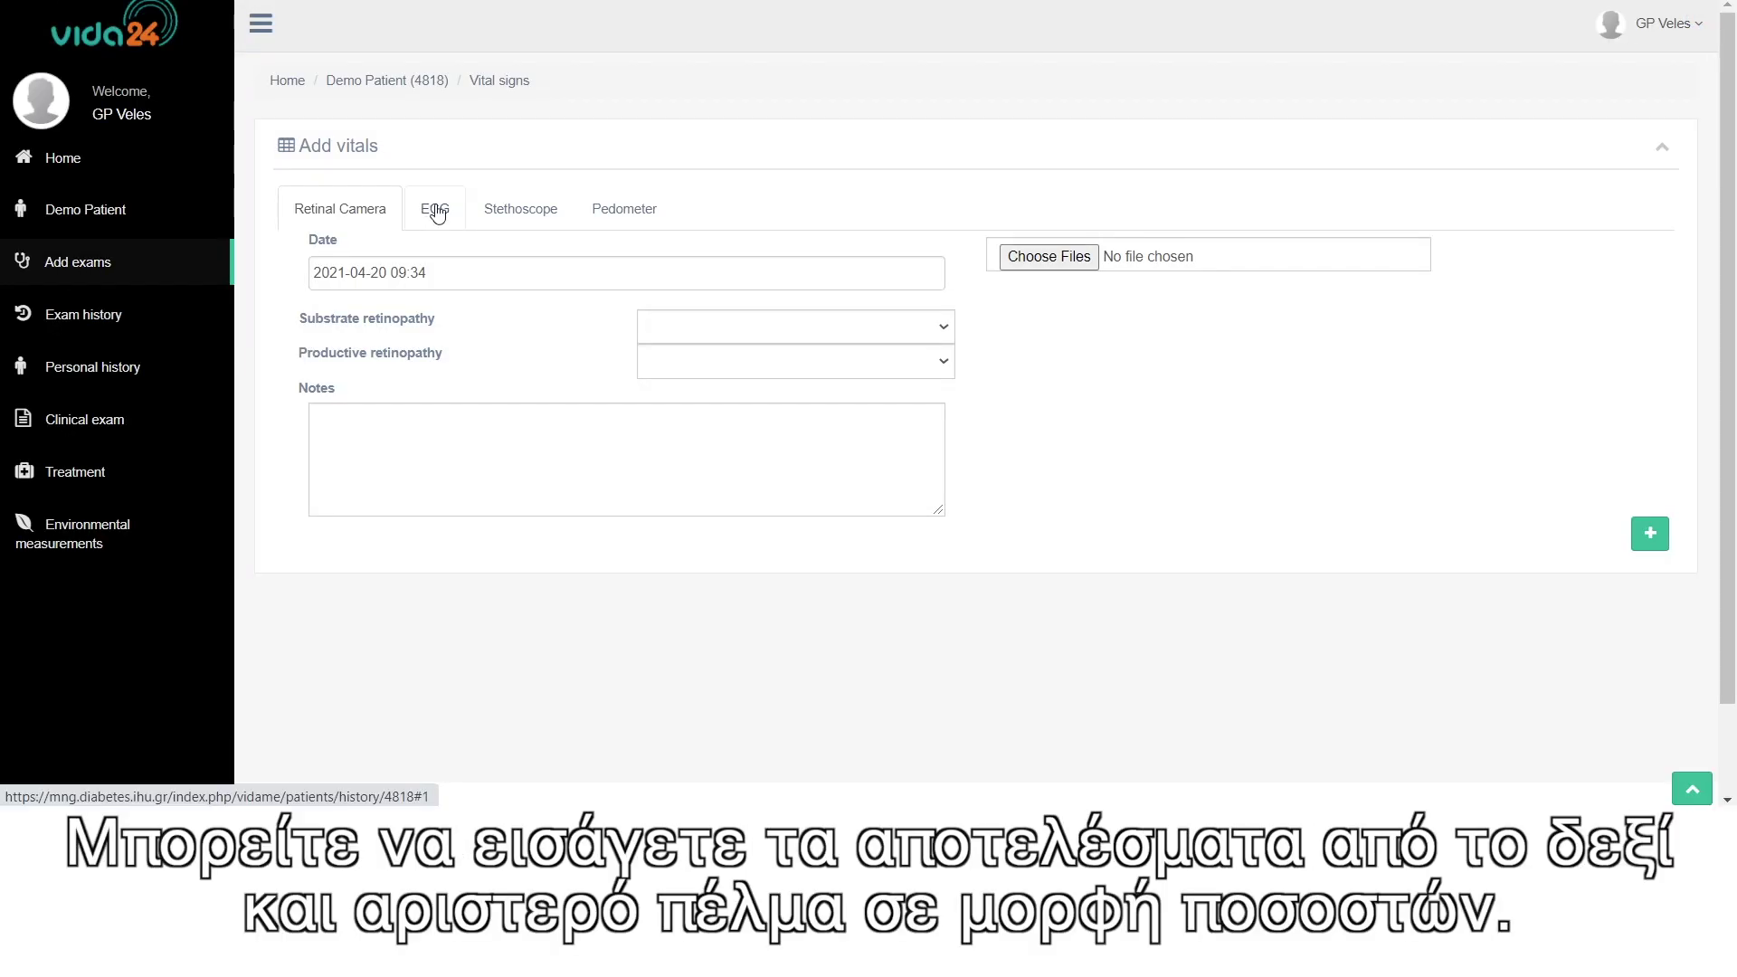
click(628, 217)
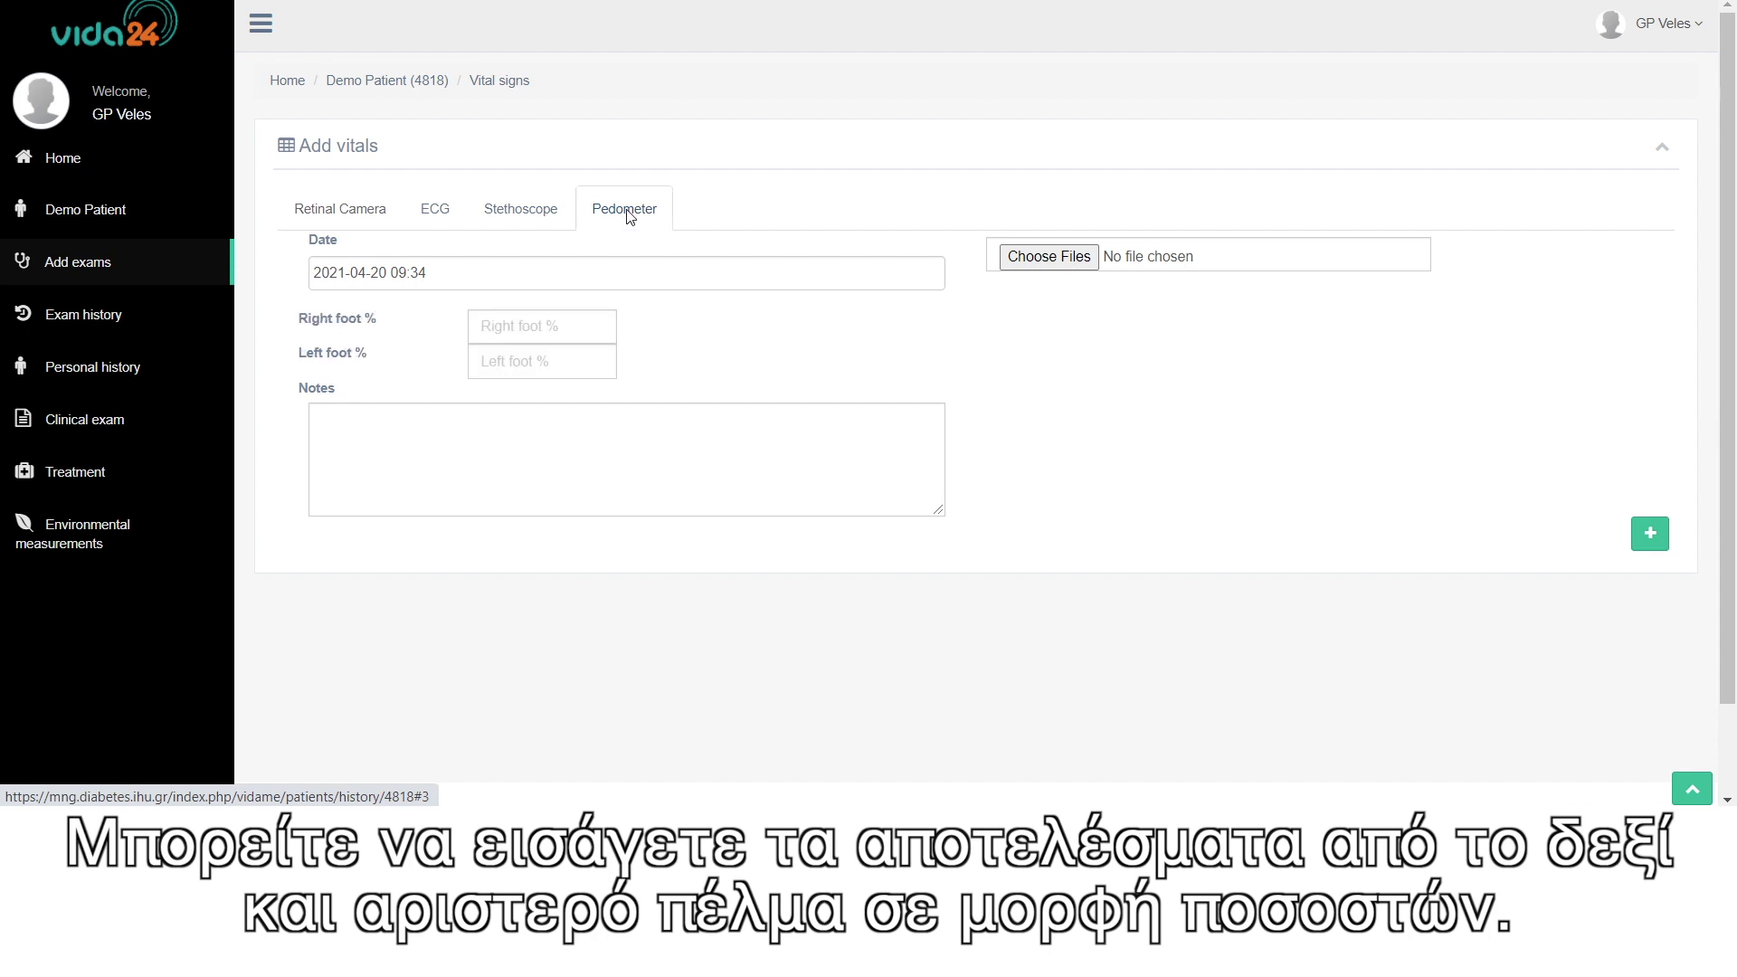
- Enter right foot 37.7% and left foot 62.3% for the pedometer exam
click(524, 326)
text(37.7)
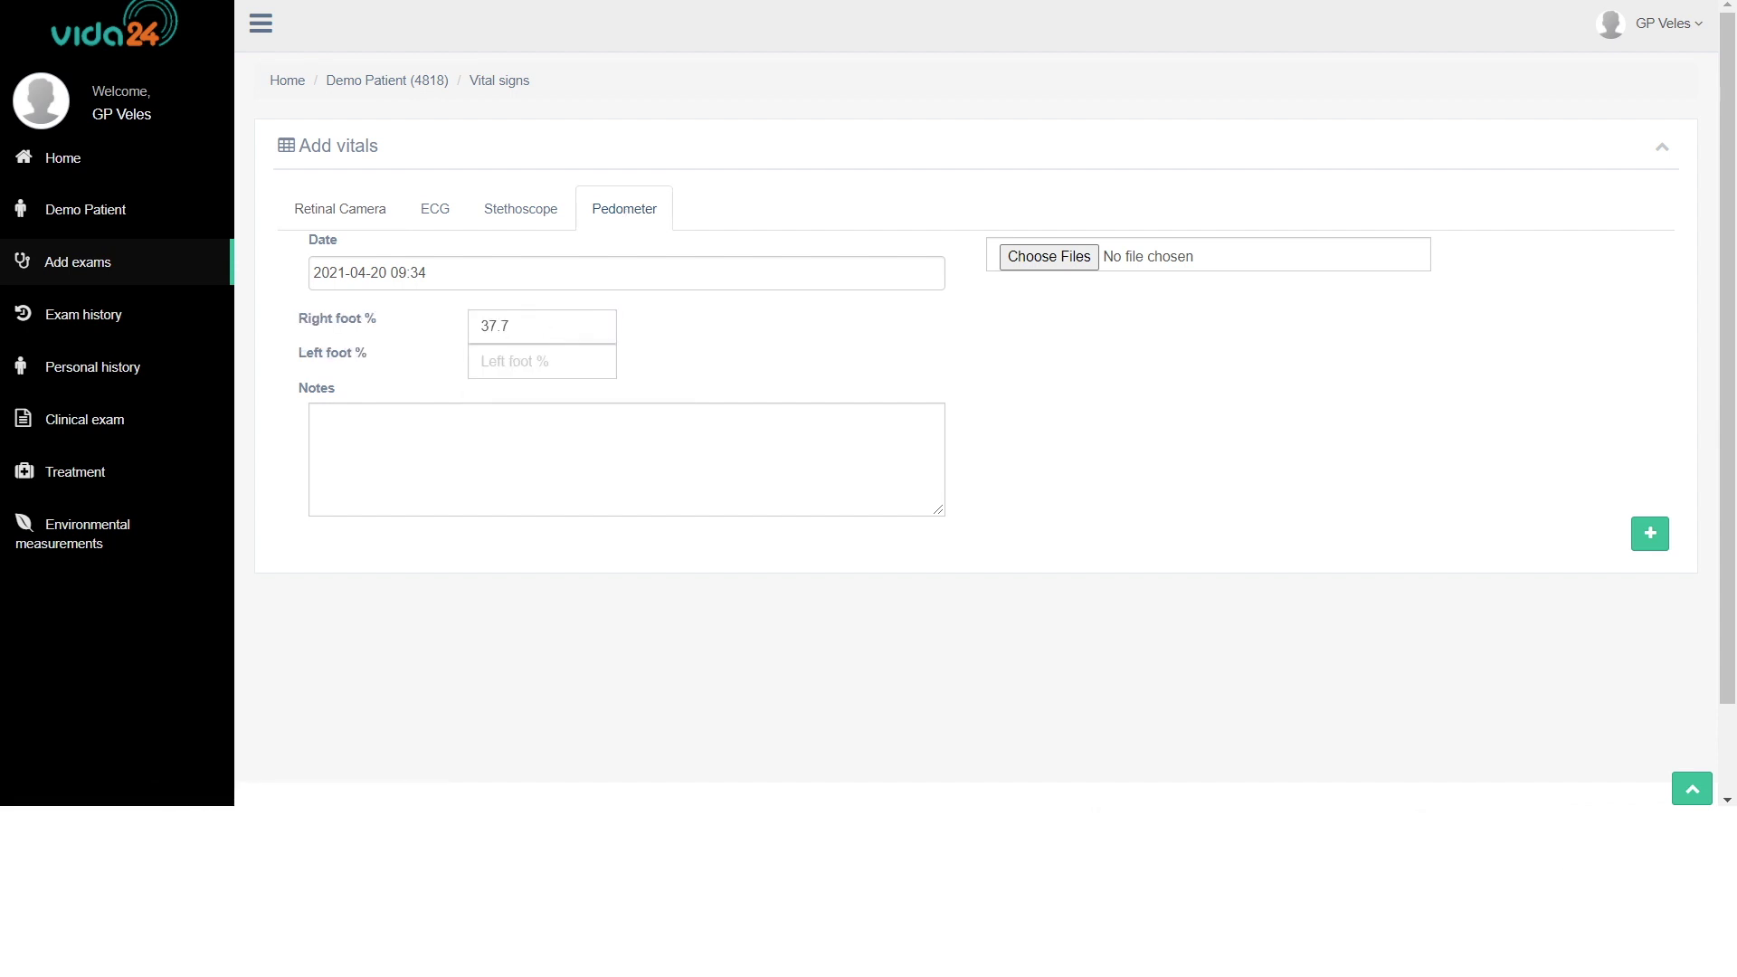
click(541, 361)
text(62.3)
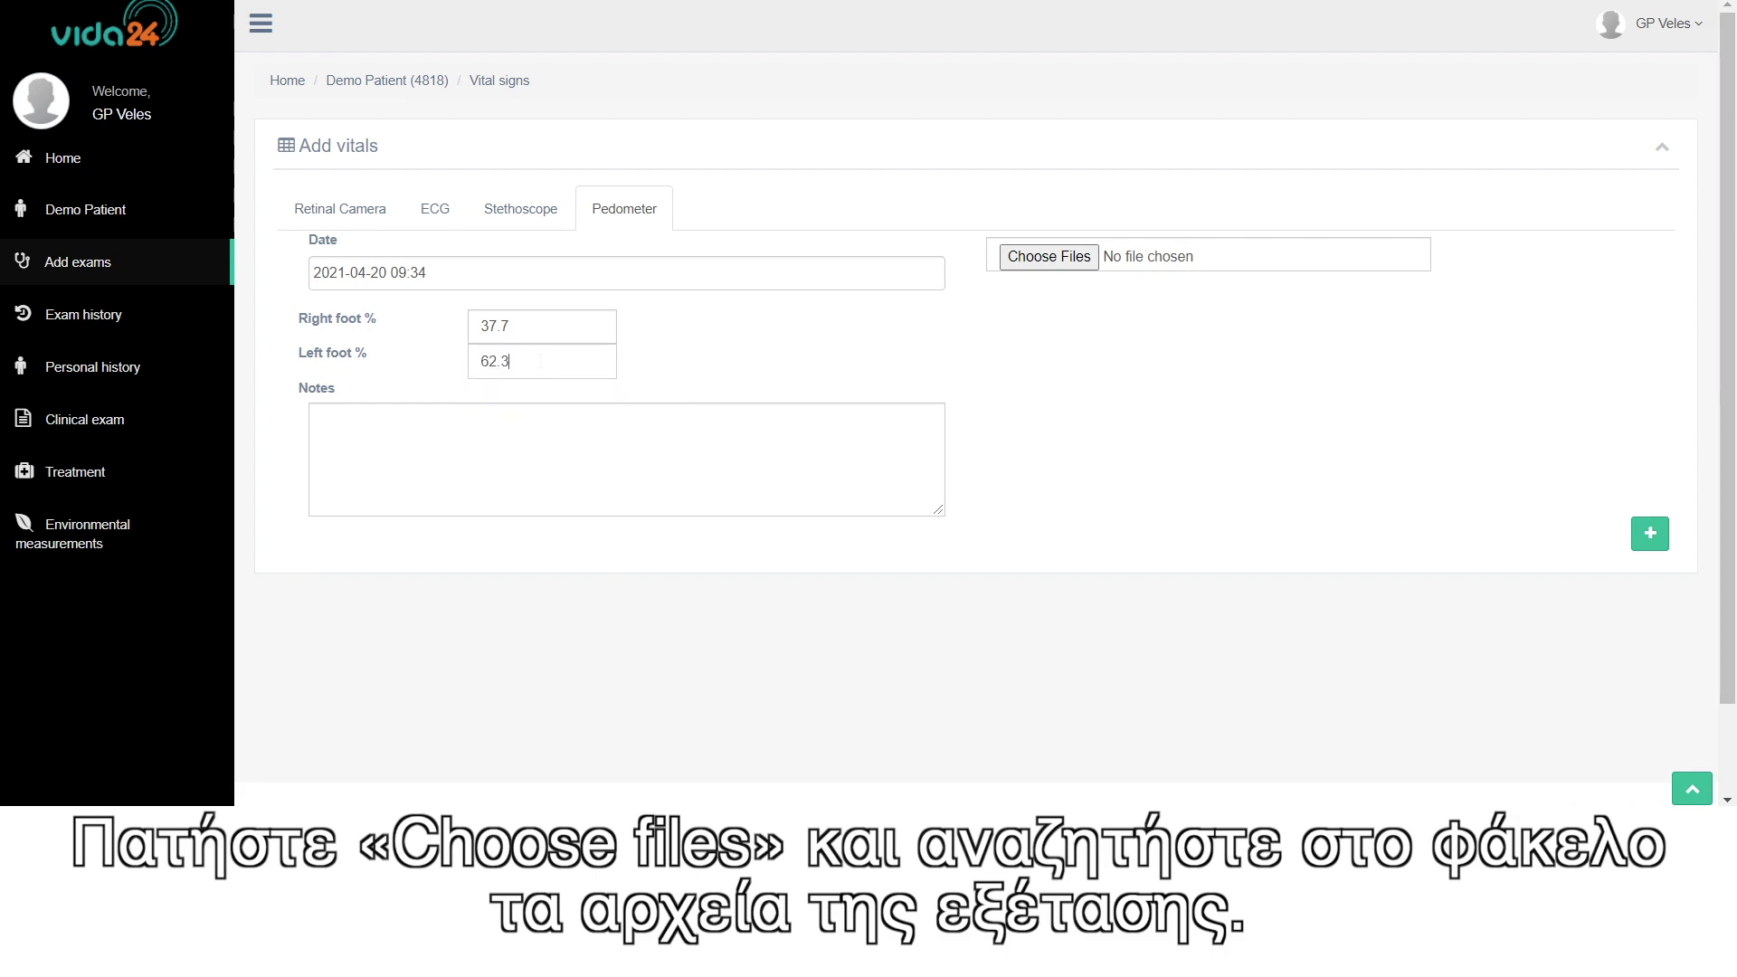
- Attach 4818_Foot scan.pdf and upload the pedometer exam
click(1068, 258)
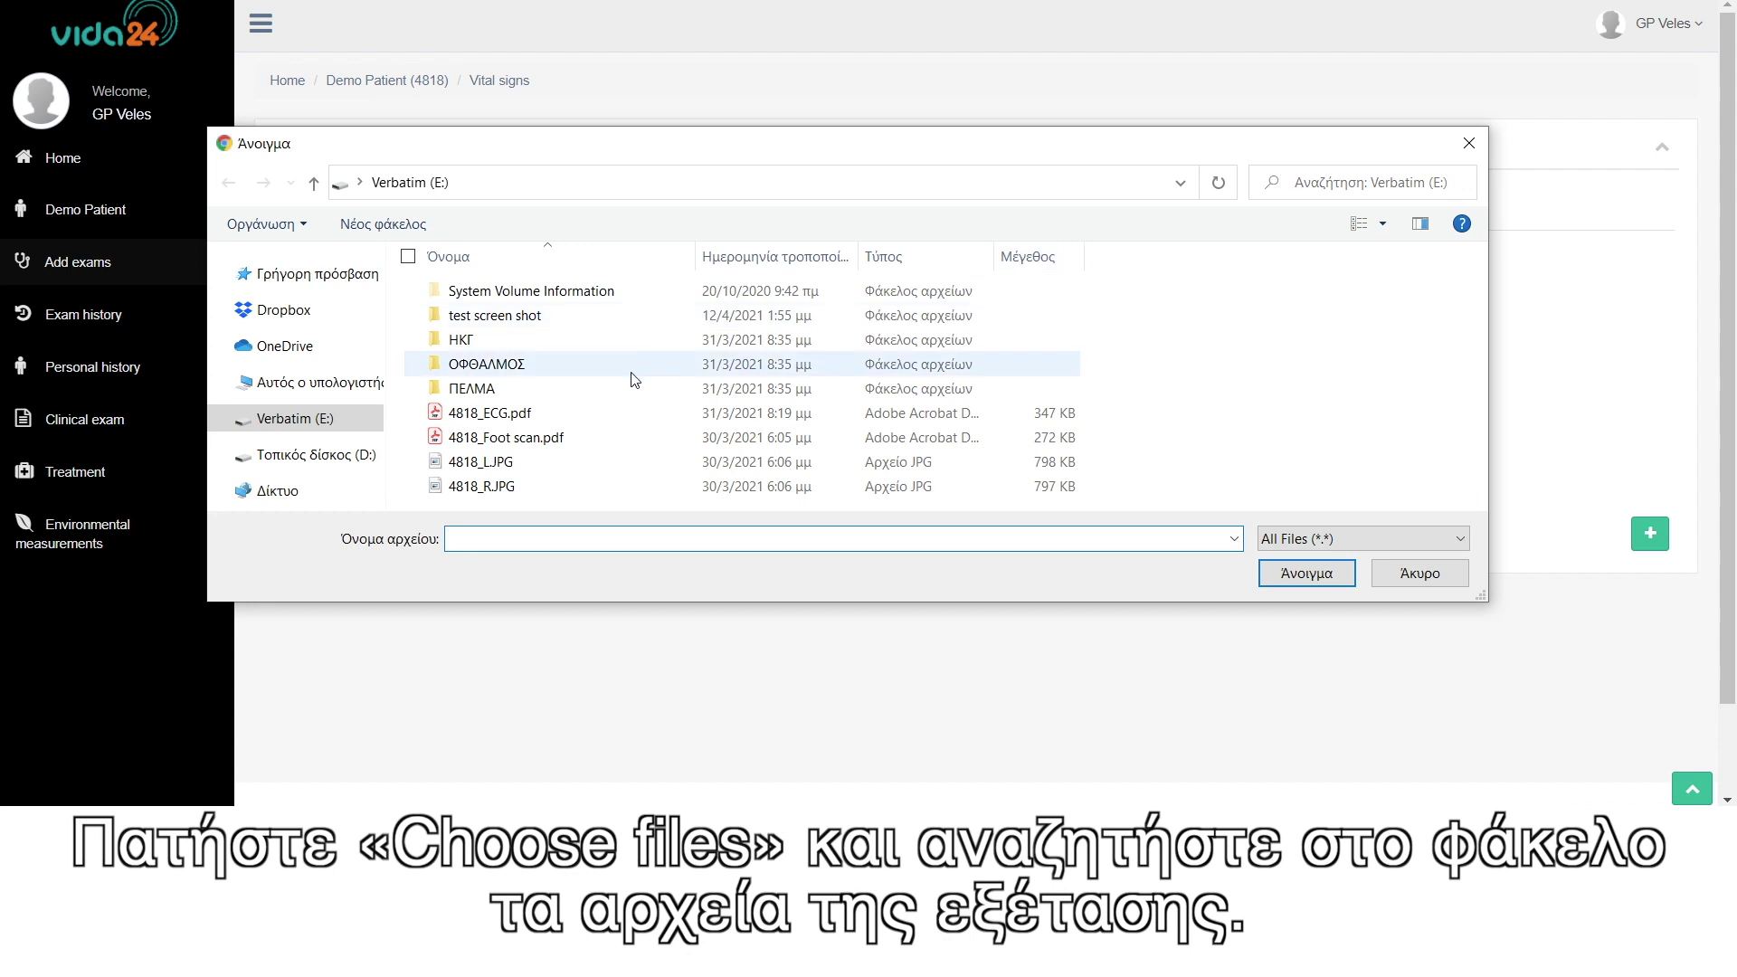
click(506, 444)
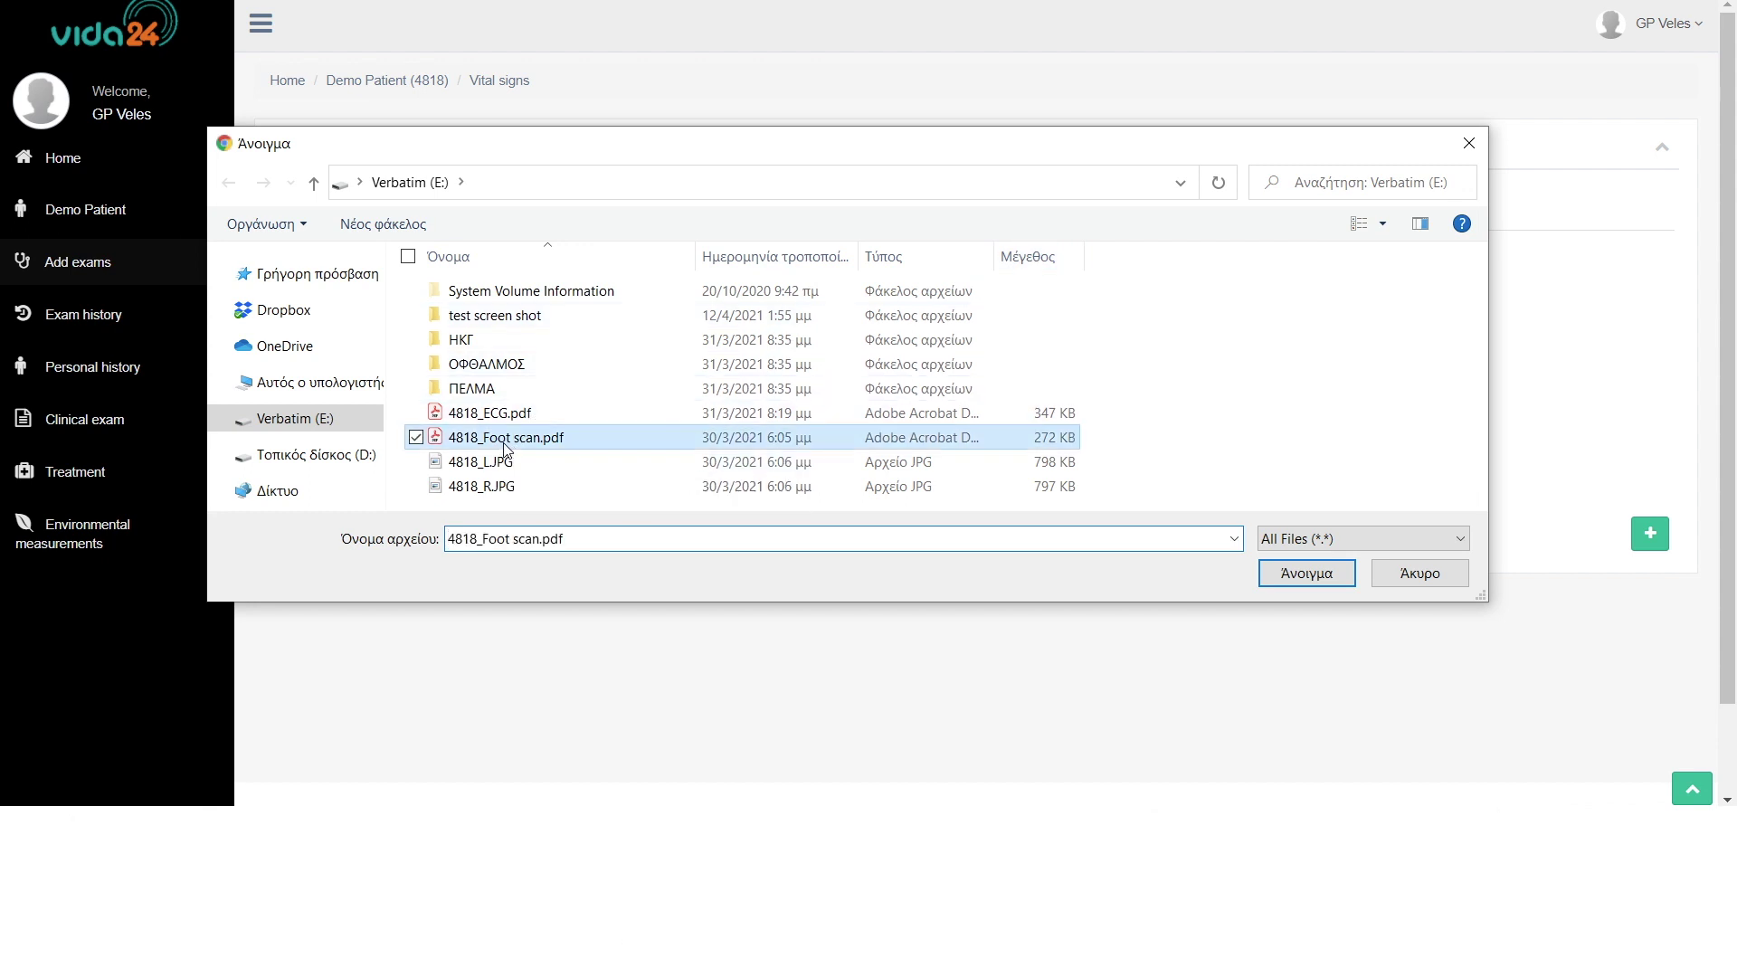
click(1310, 574)
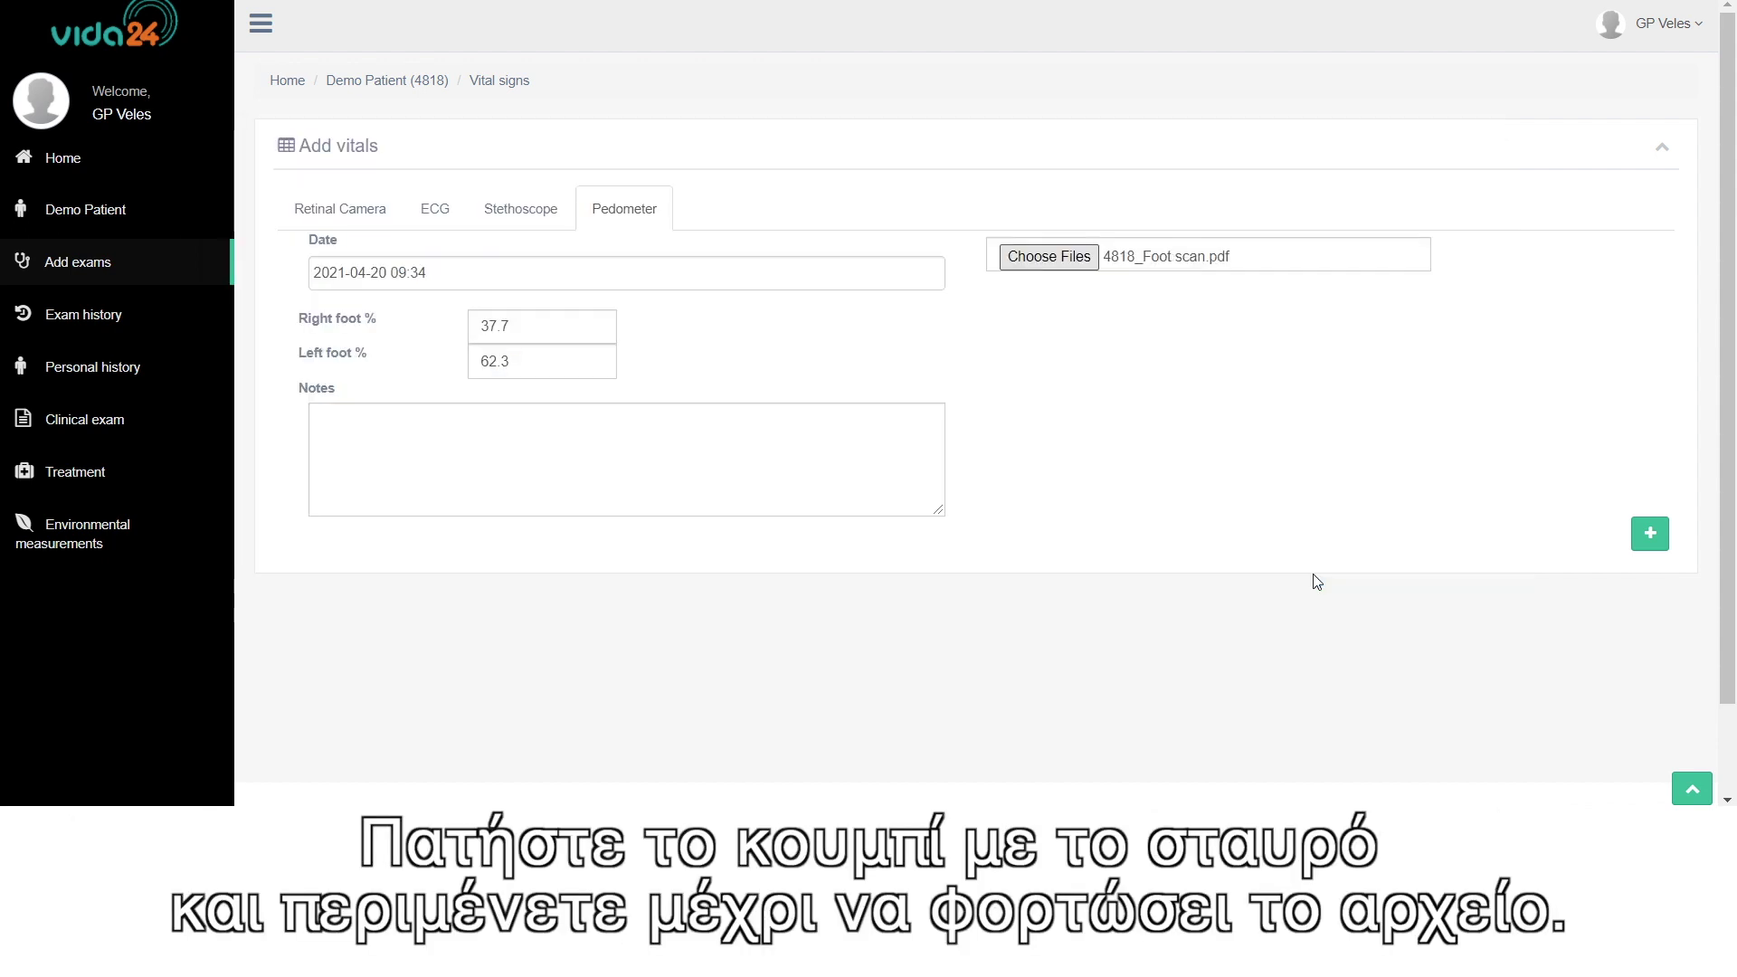
click(1649, 529)
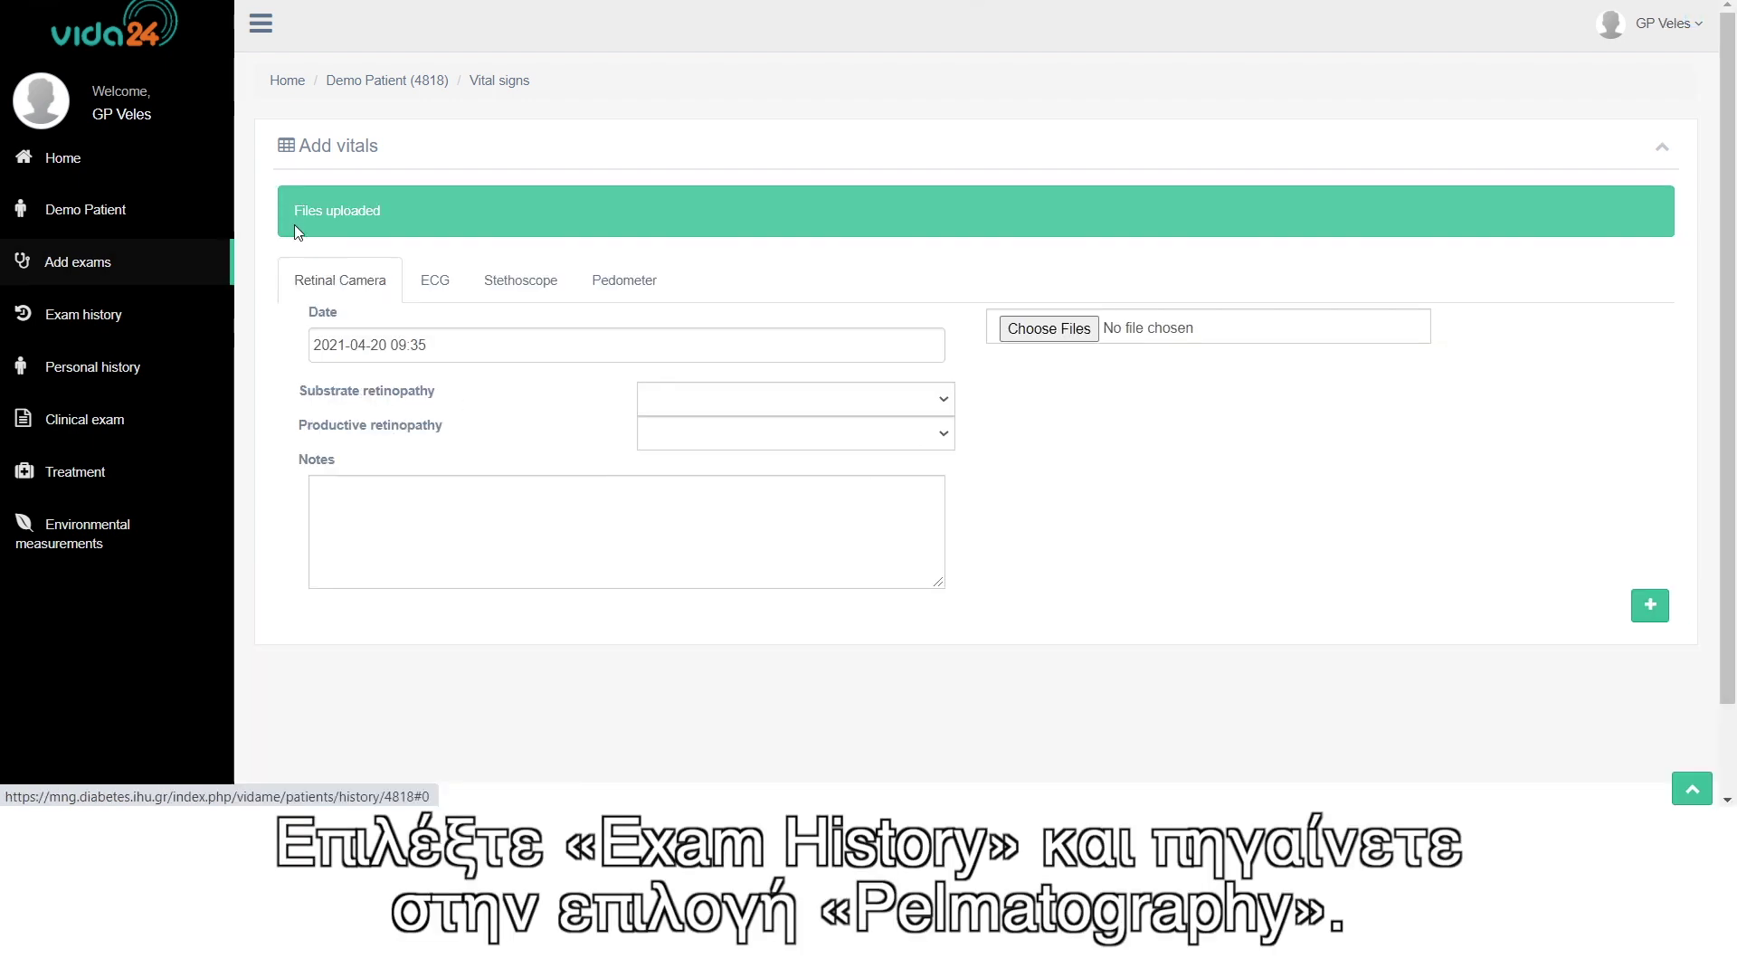
- In the Pelmatography exam history, view exam 3706's file and re-save its 62.3% left / 37.7% right values
click(110, 314)
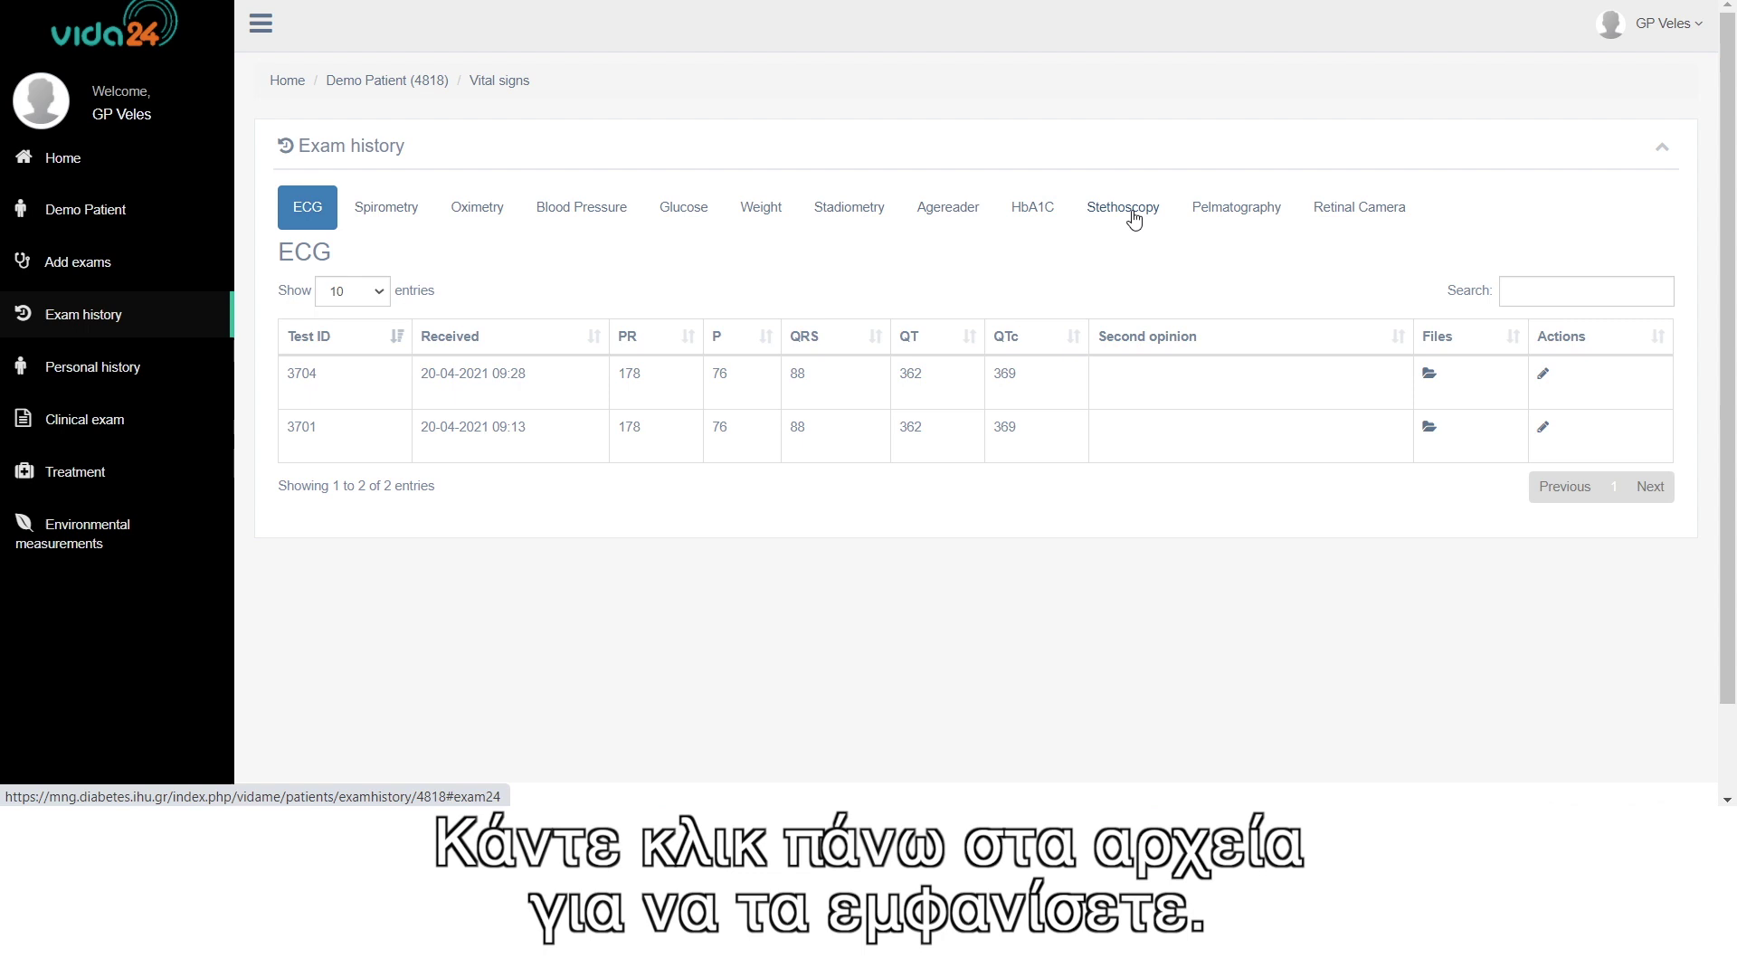
click(1227, 219)
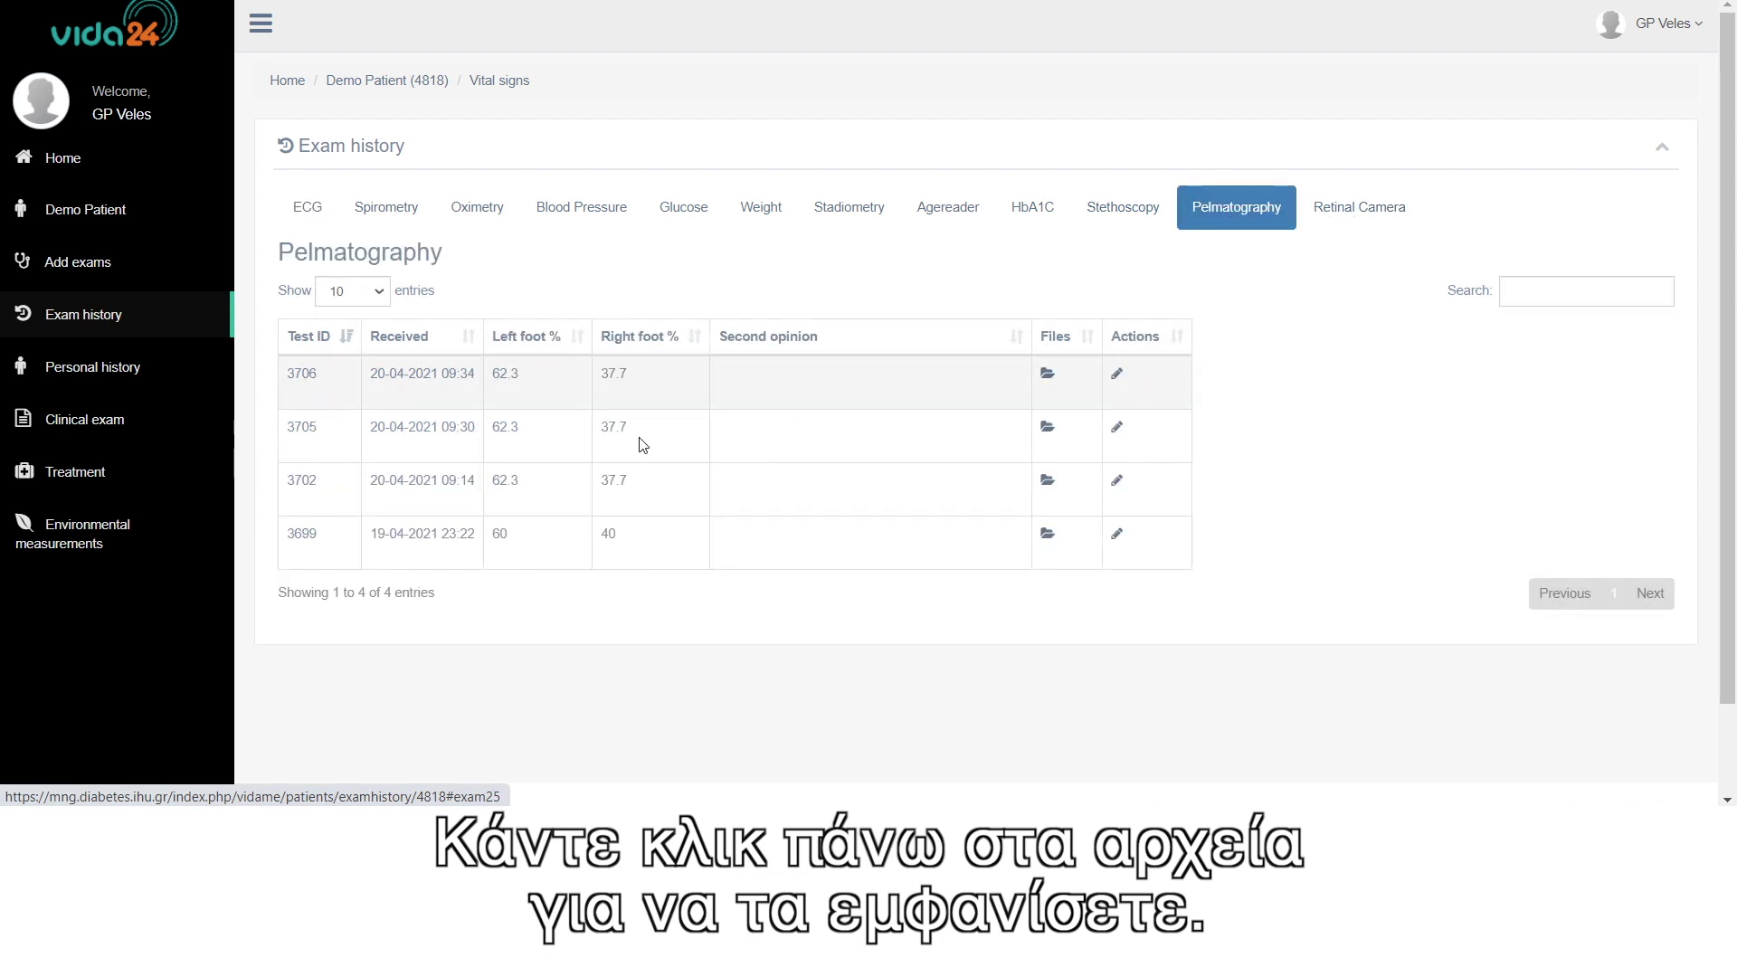
click(1049, 375)
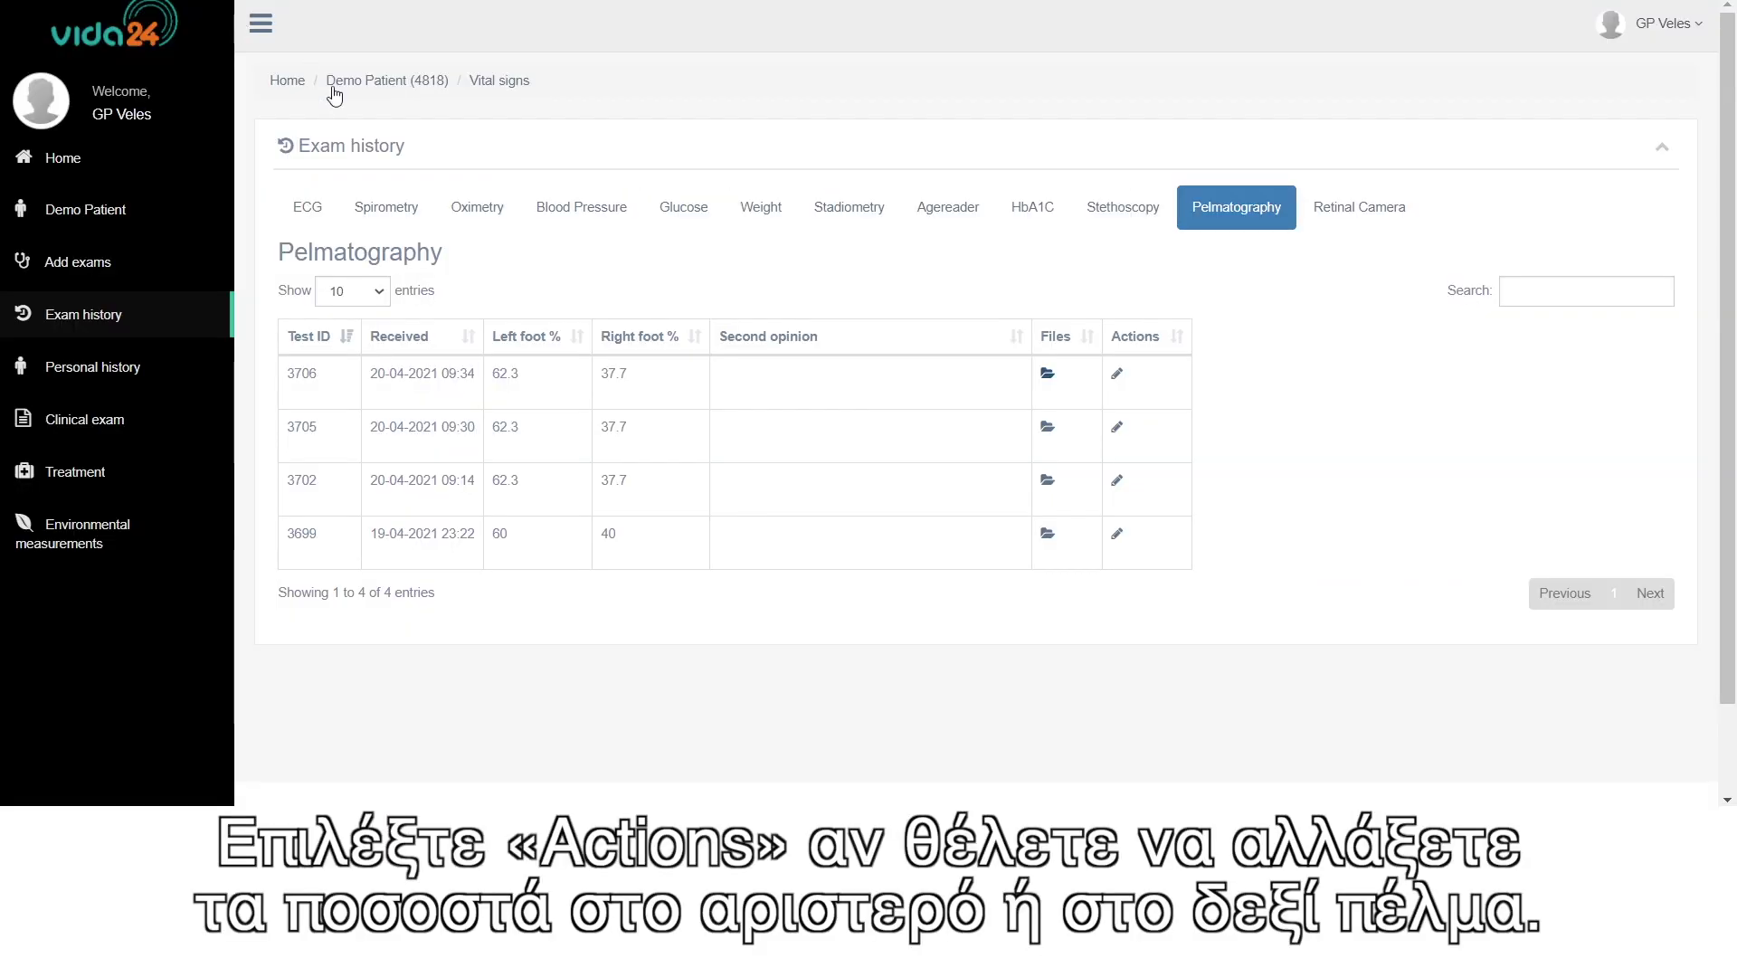
click(1119, 378)
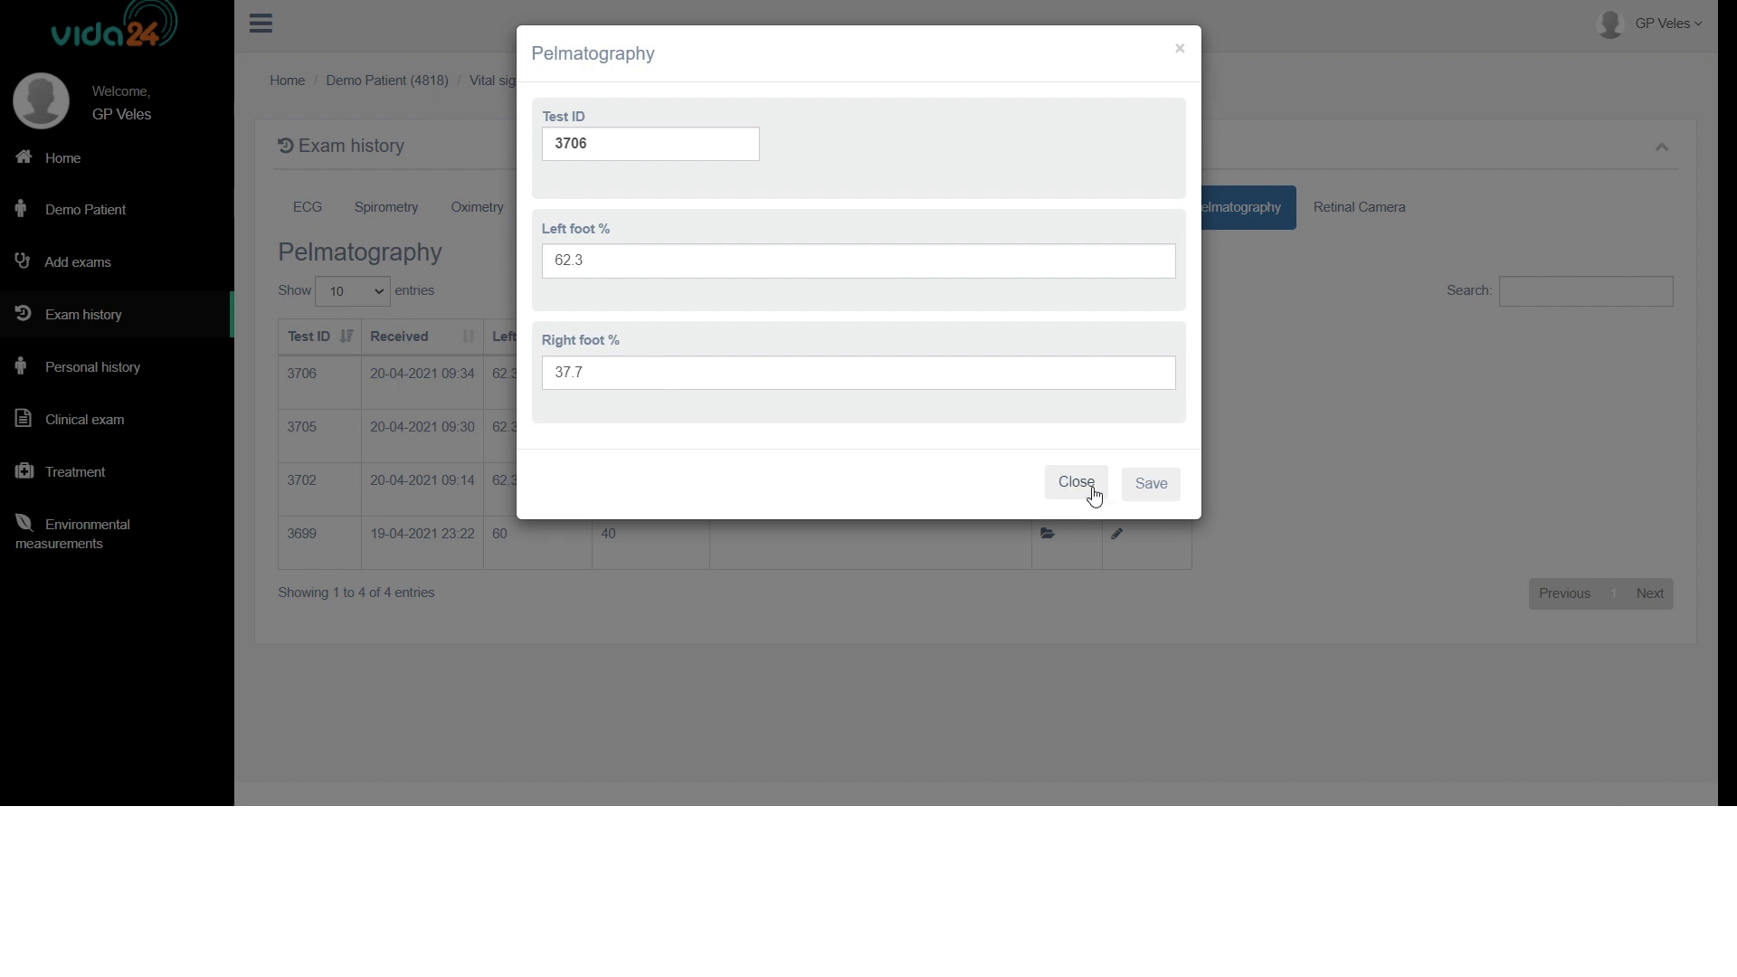
click(1154, 484)
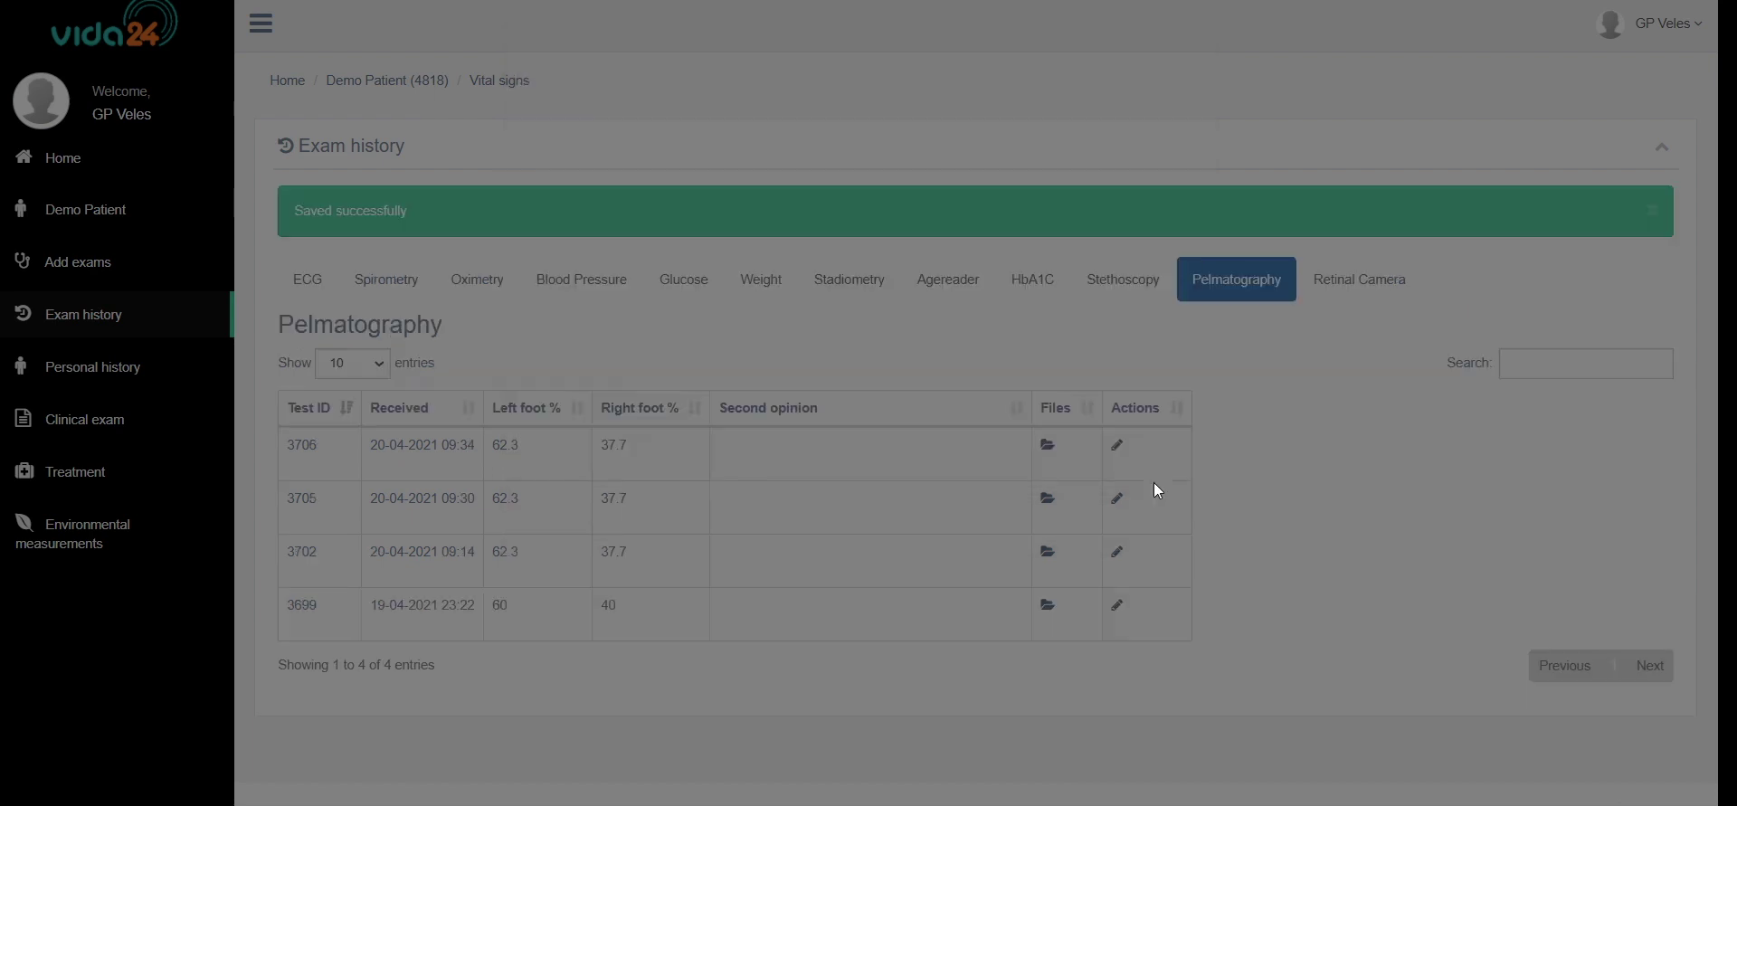